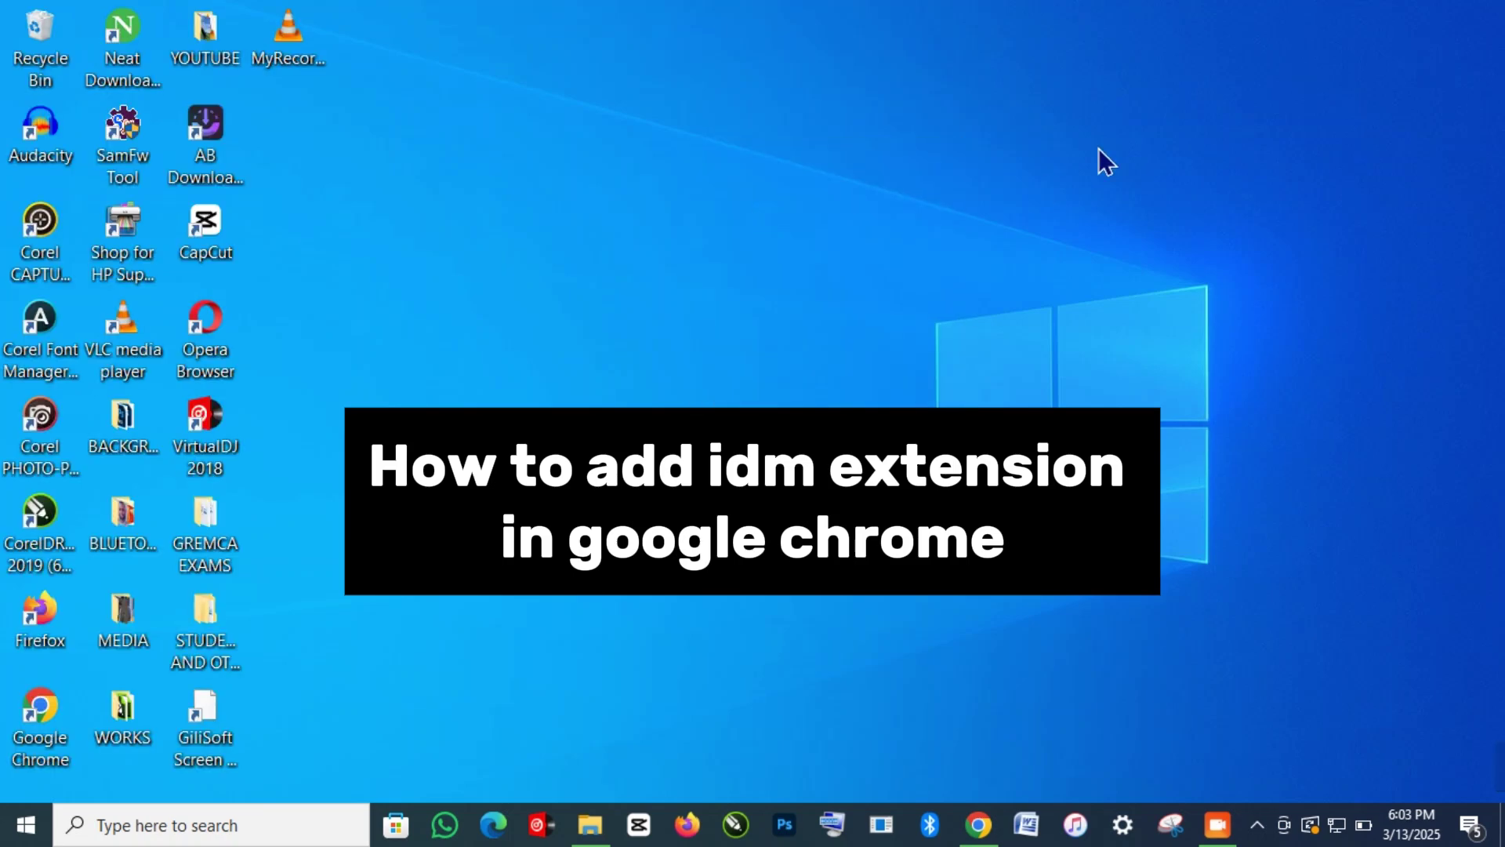
Bring Chrome back up and enter 'IDM CHROME EXTENSION NOT SHOWING' in the address bar.
{"action": "left_click", "coordinate": [977, 824]}
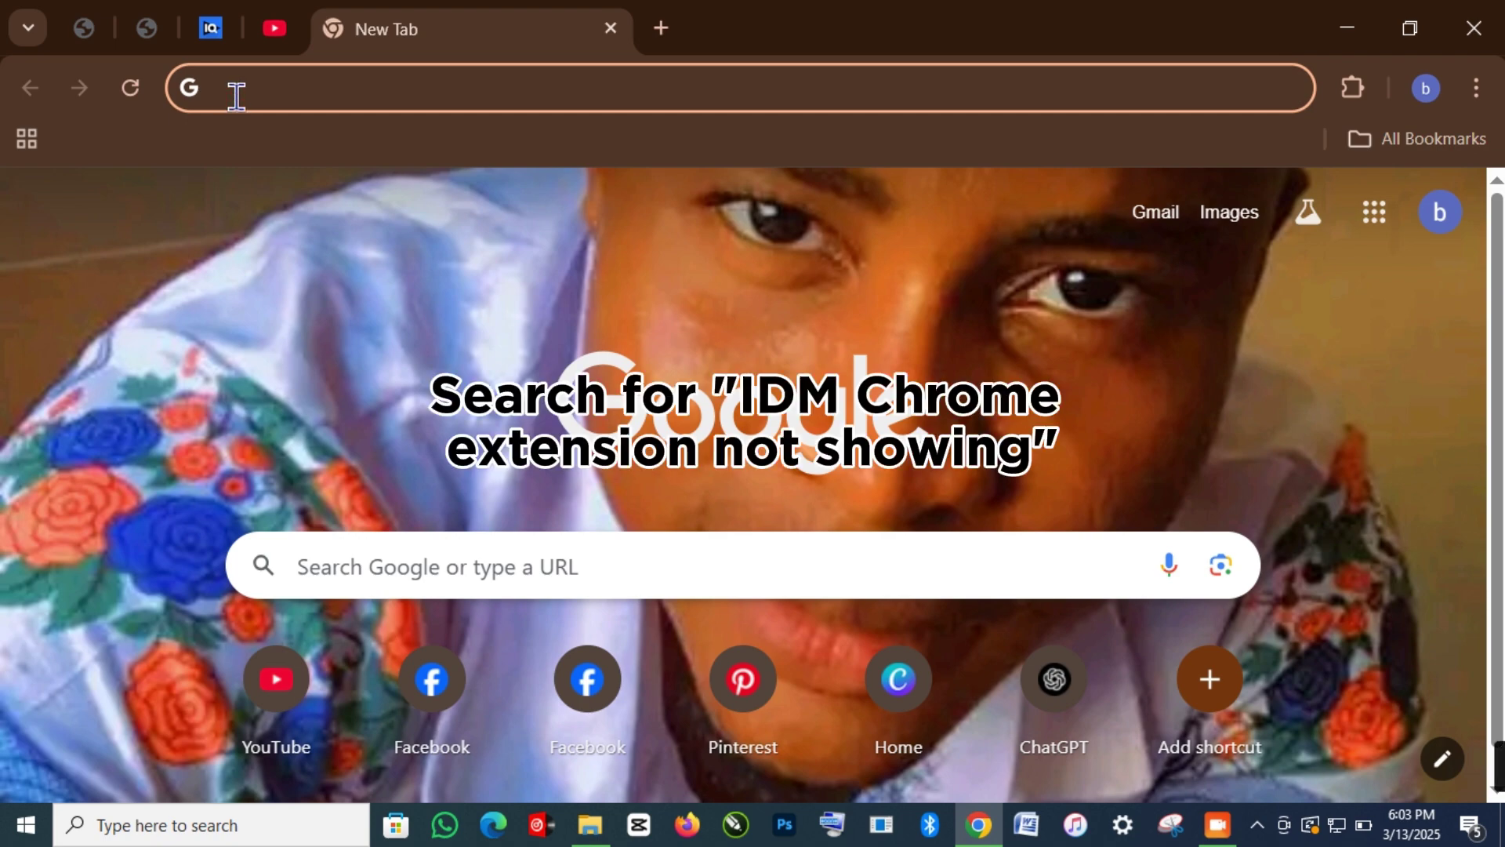
{"action": "type", "text": "ID"}
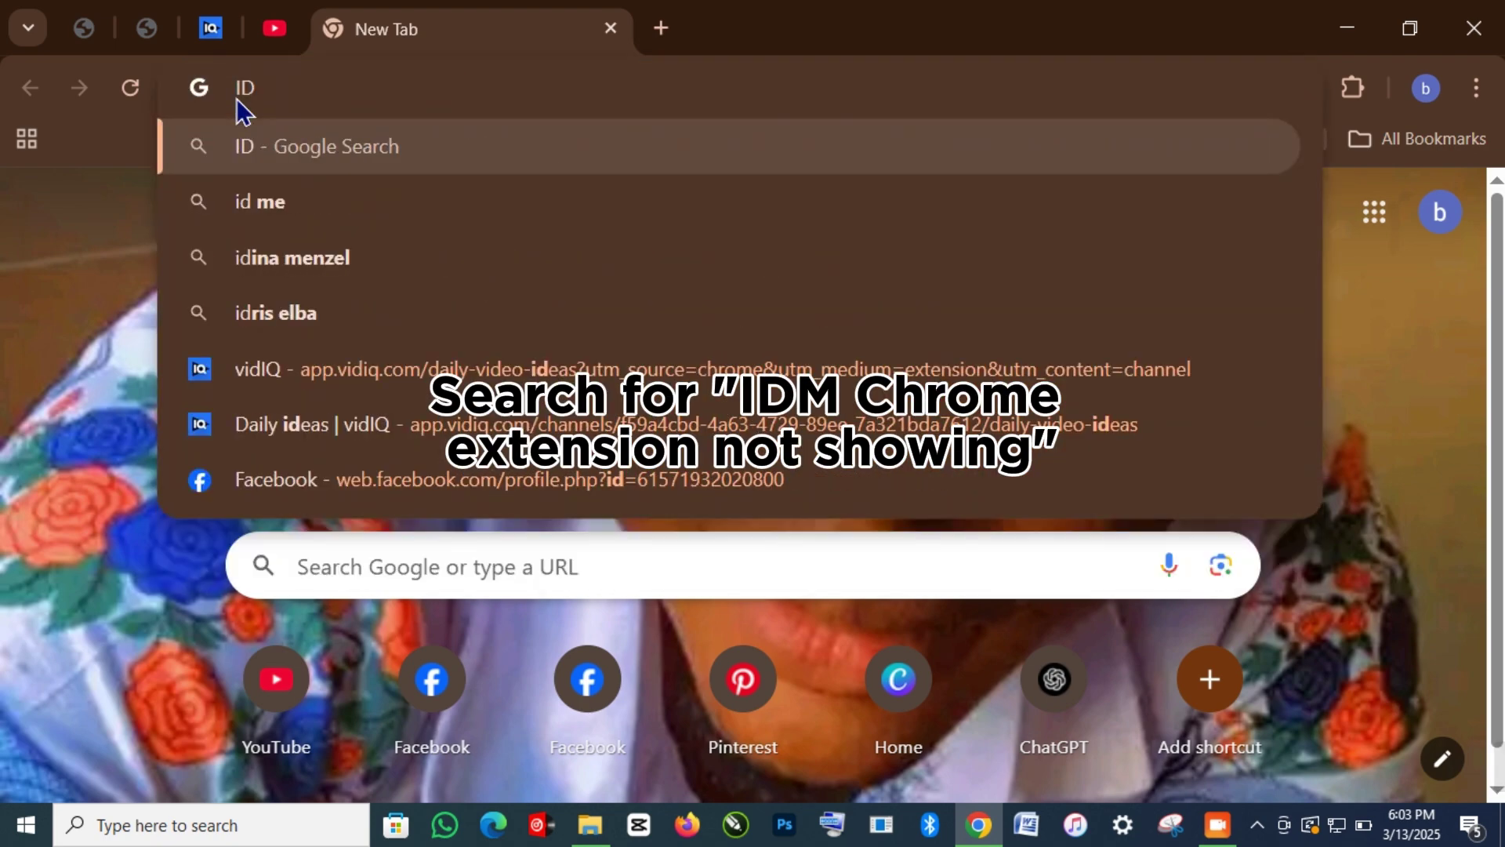
{"action": "type", "text": "M"}
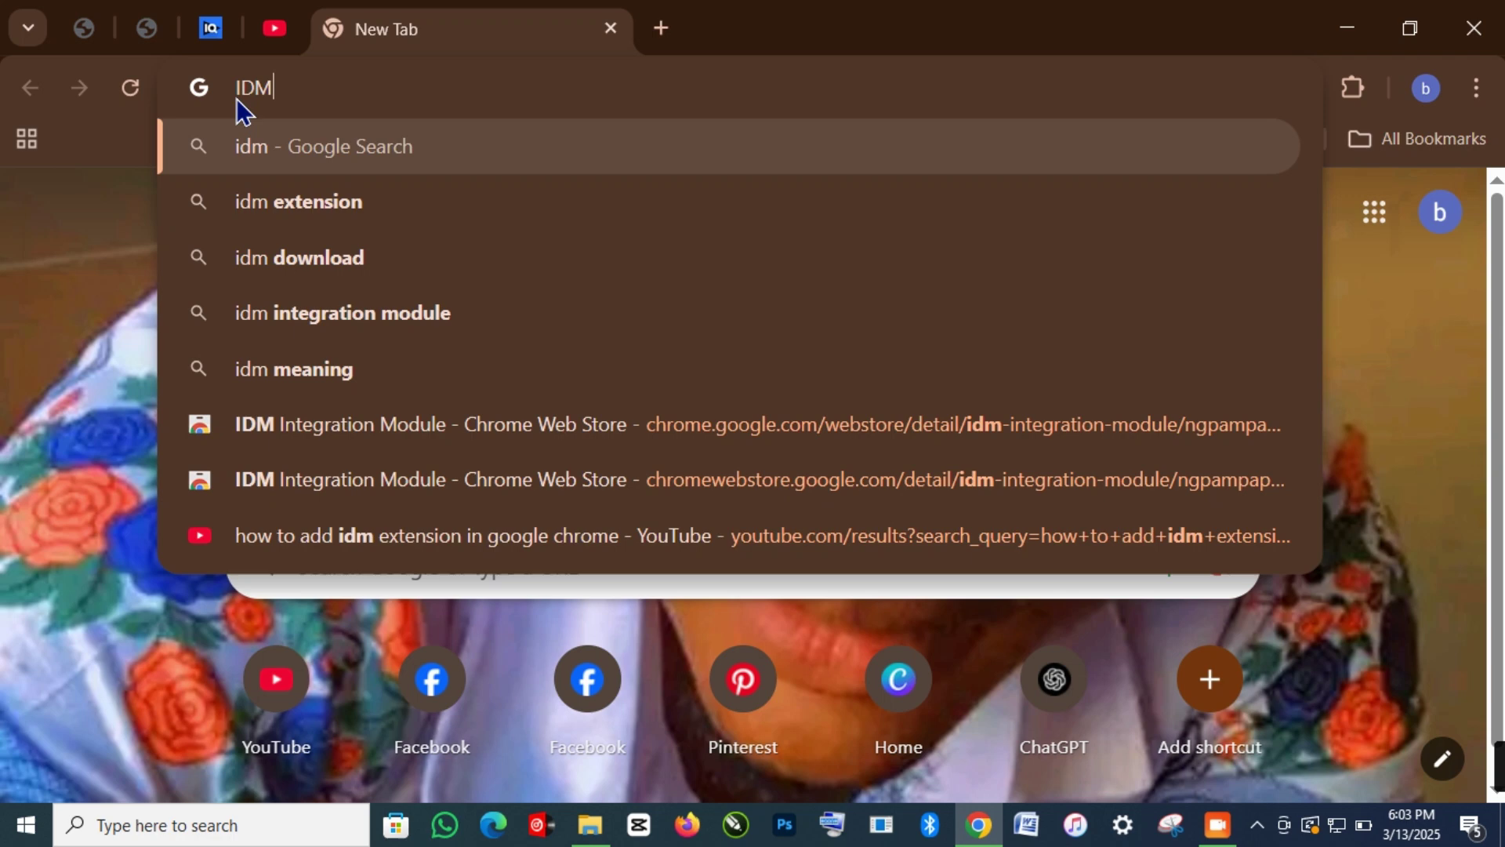
{"action": "type", "text": " CH"}
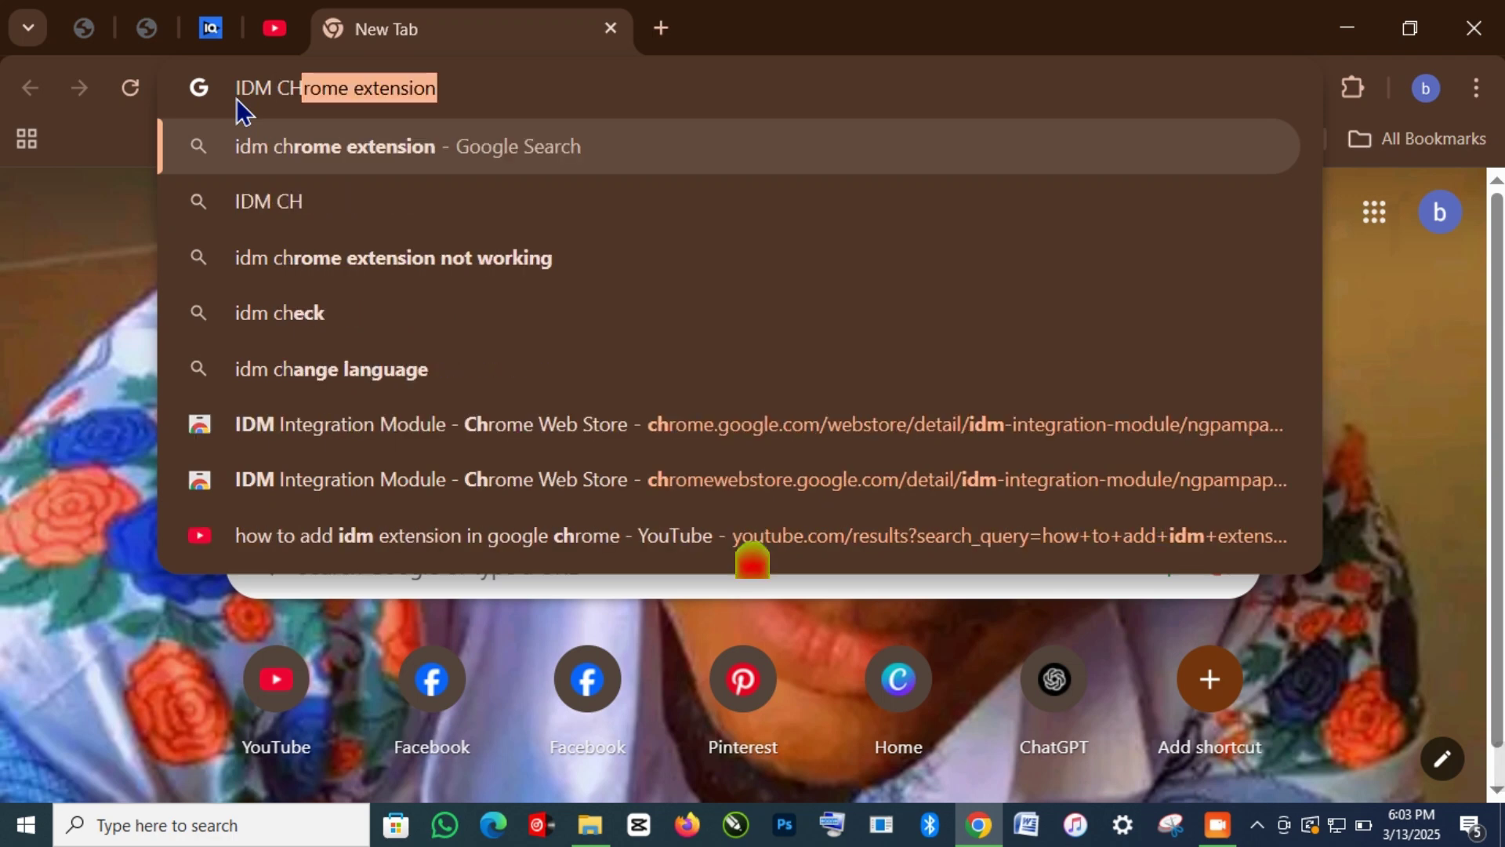
{"action": "type", "text": "ROME E"}
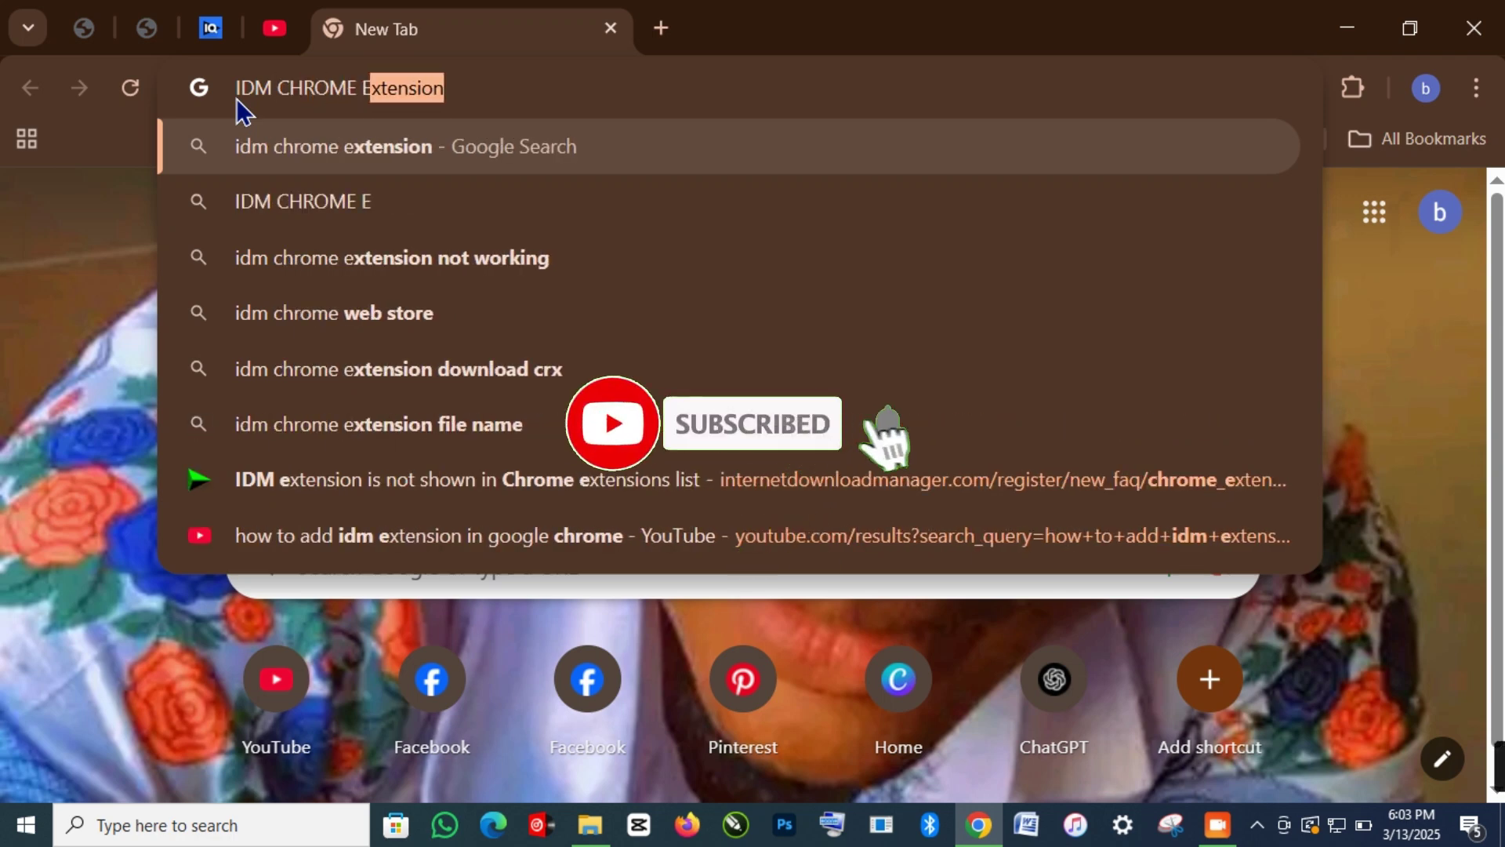
{"action": "type", "text": "XTENS"}
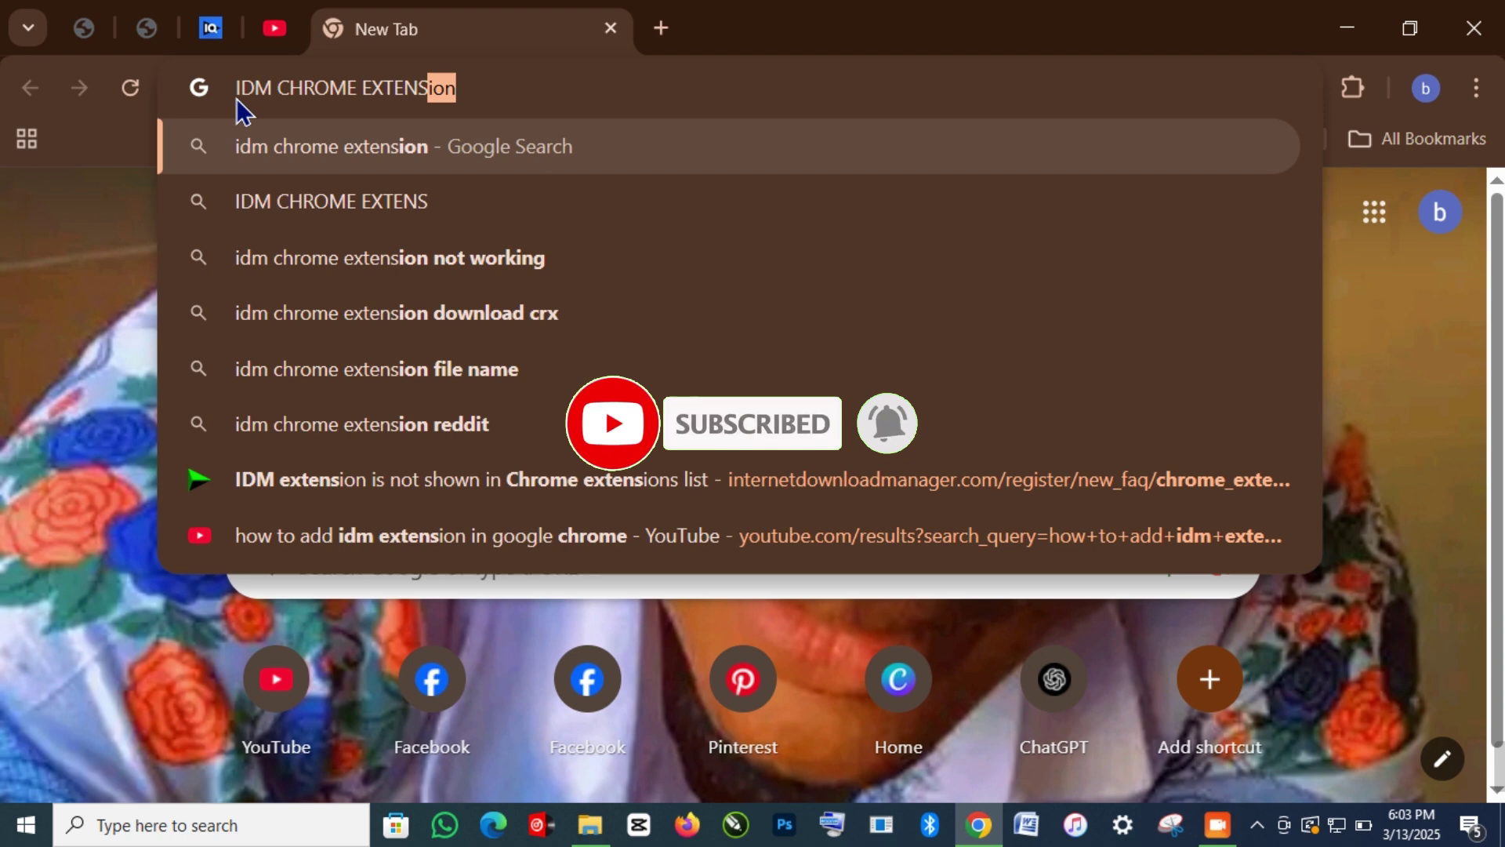
{"action": "type", "text": "ION"}
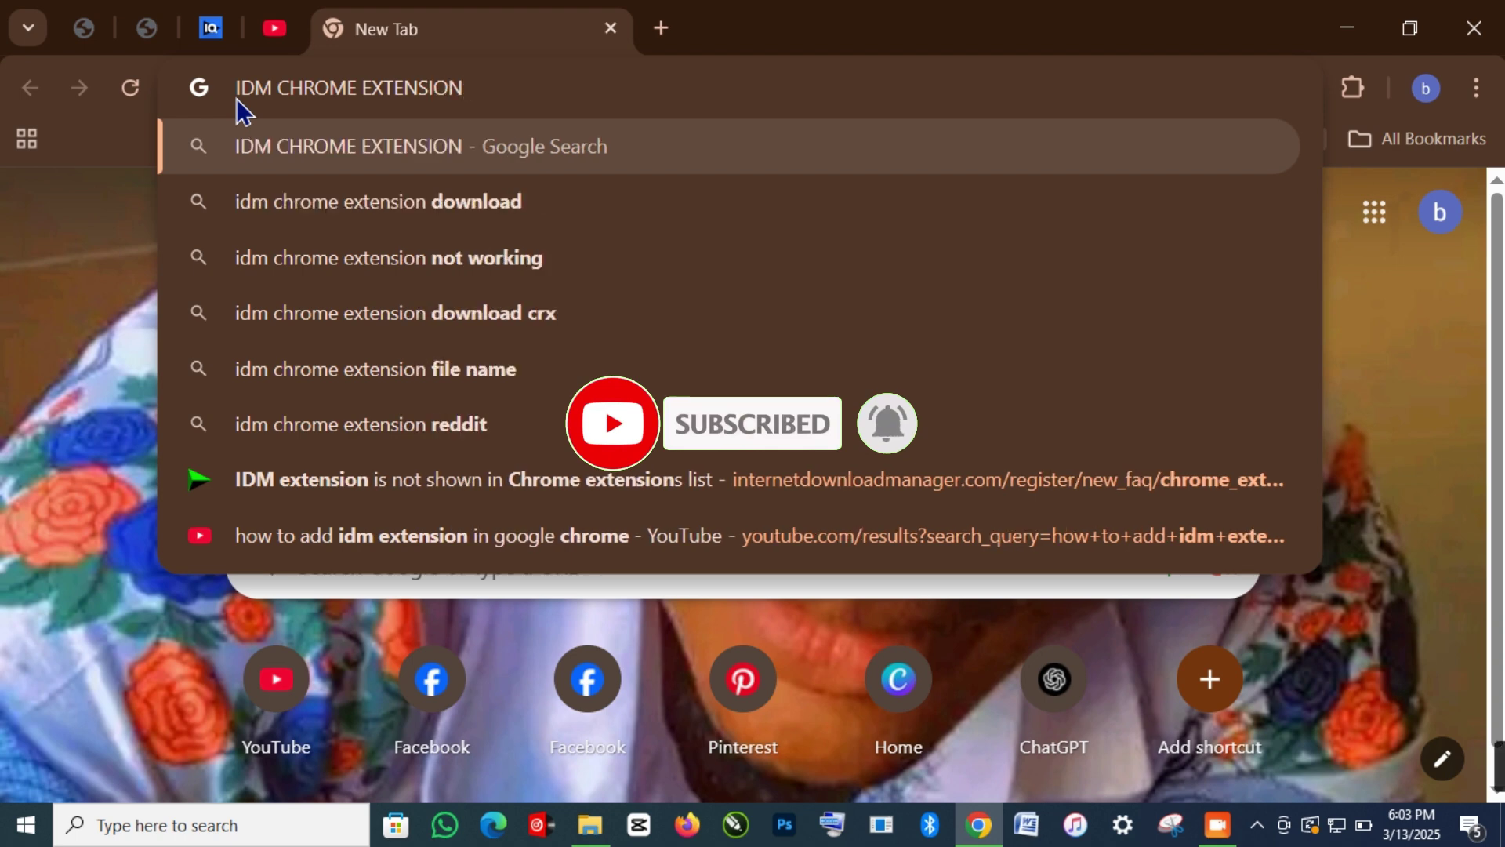
{"action": "type", "text": " NOT"}
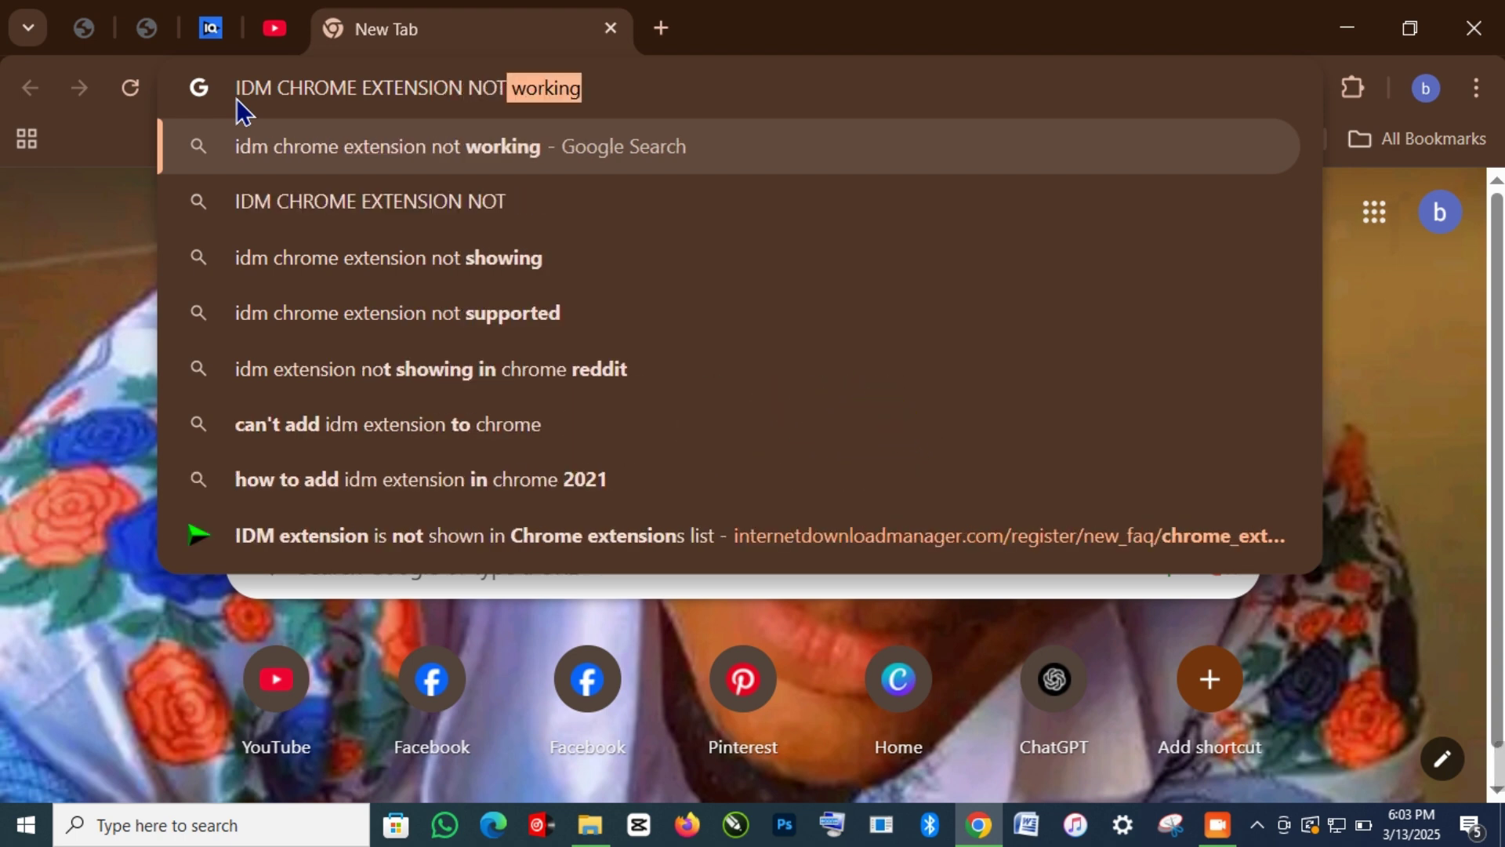
{"action": "type", "text": " SH"}
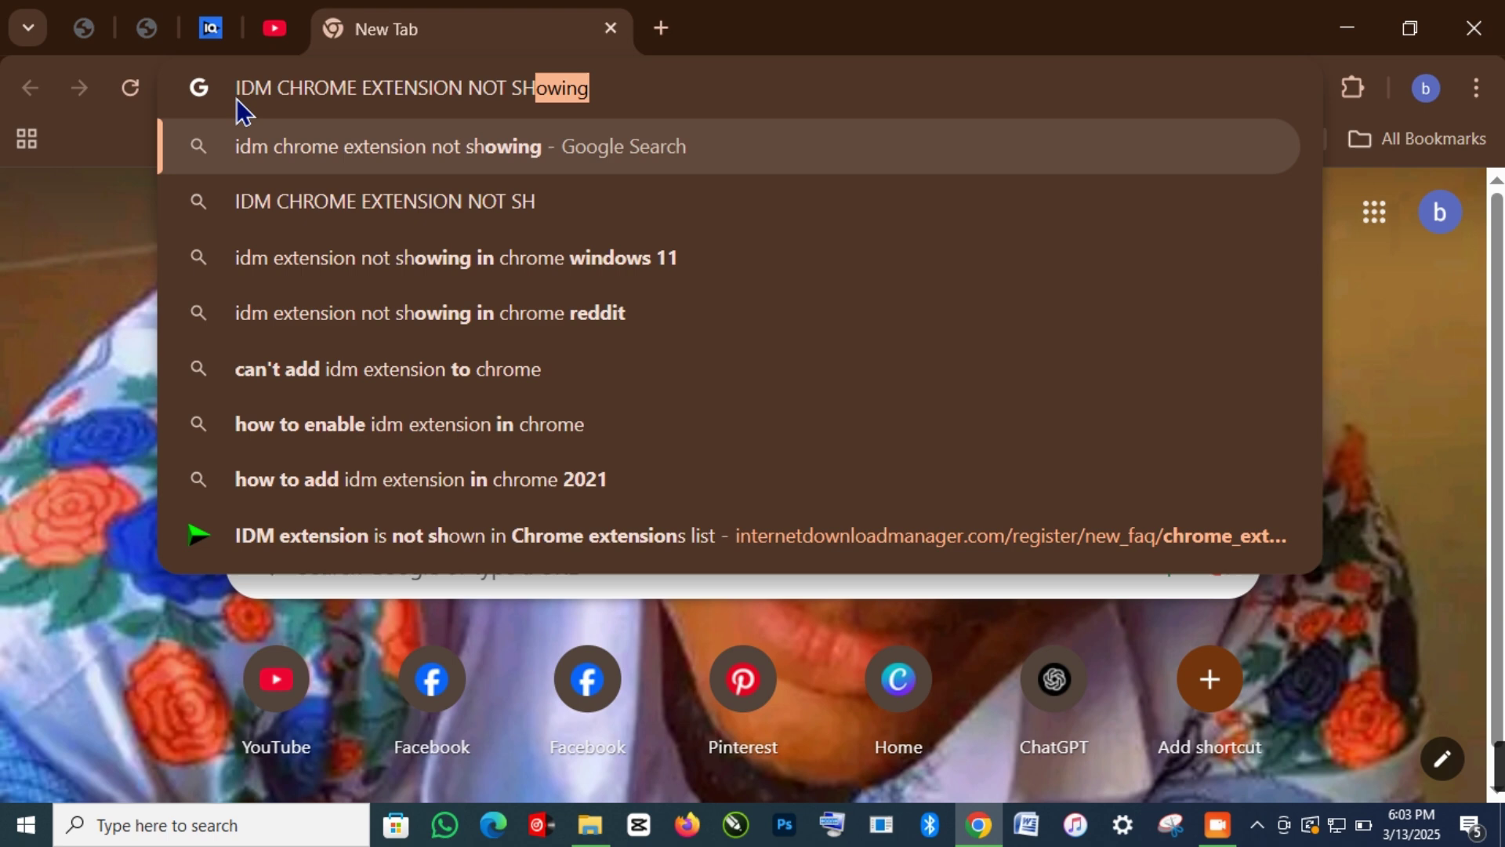
{"action": "type", "text": "OWIN"}
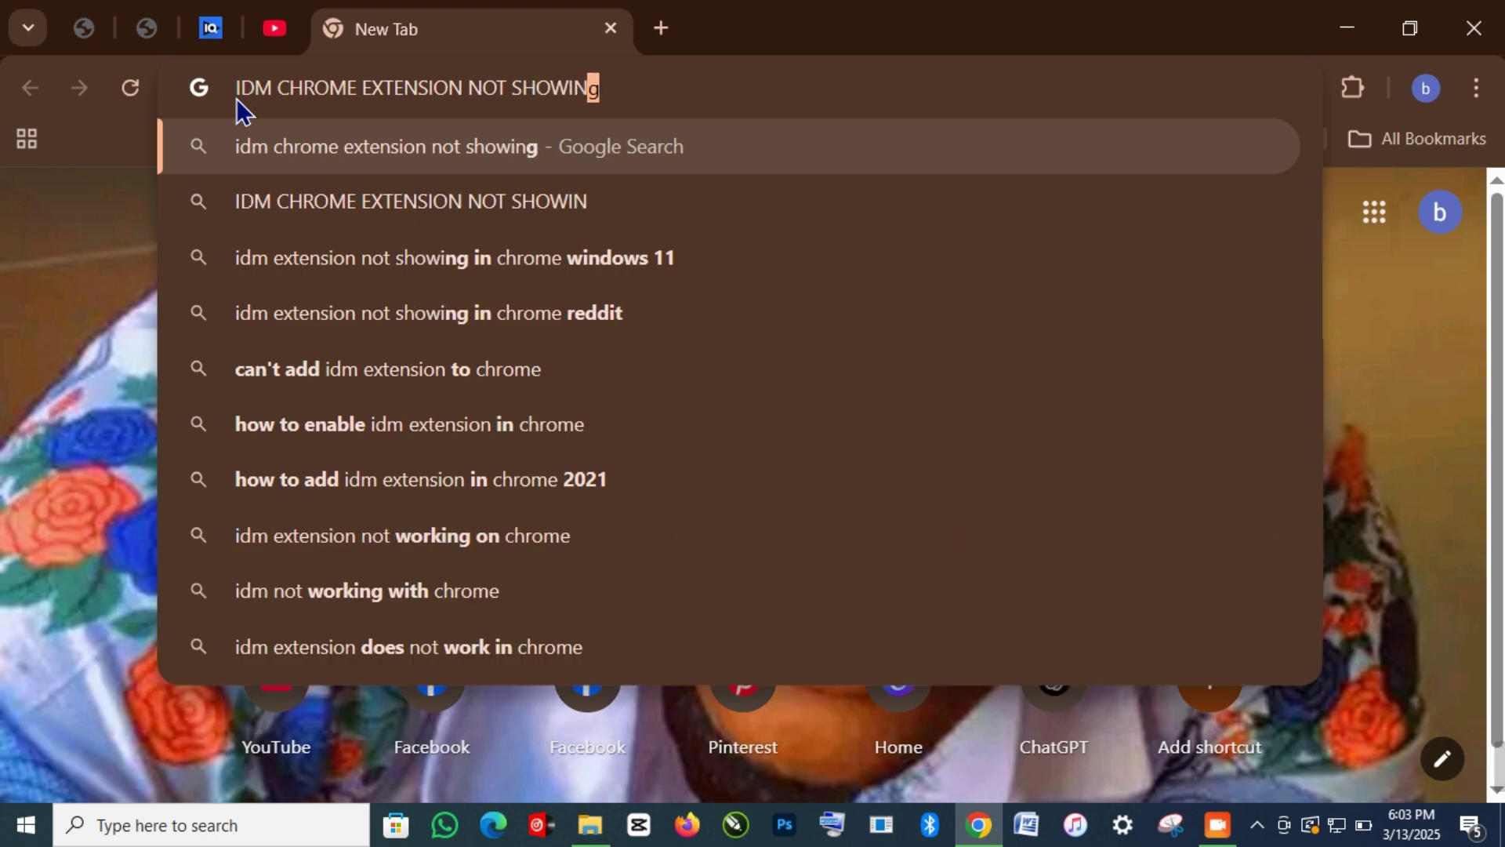
{"action": "type", "text": "G"}
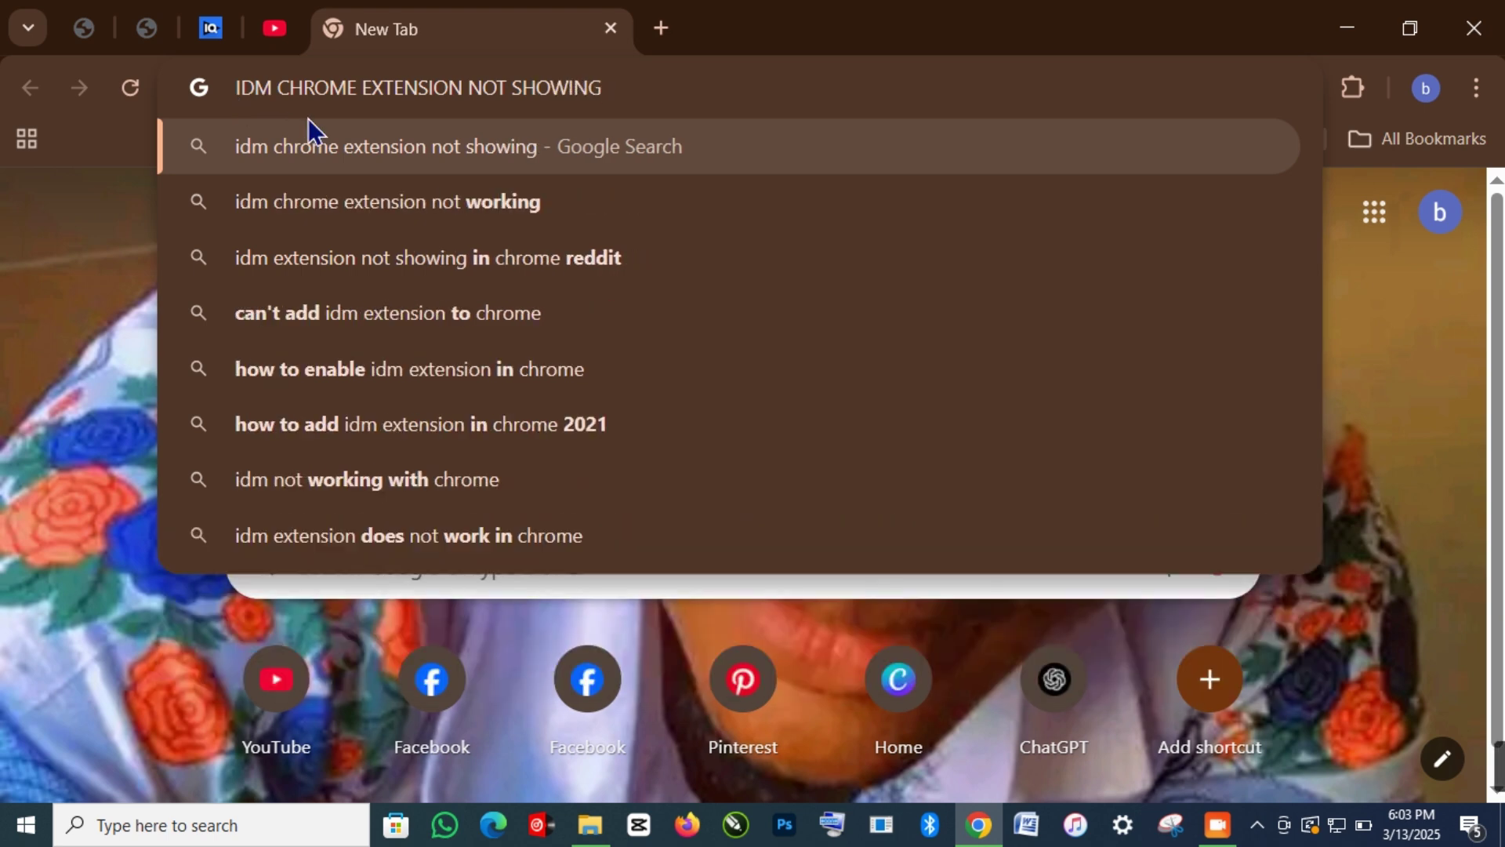
{"action": "left_click_drag", "start_coordinate": [605, 91], "coordinate": [233, 115]}
{"action": "left_click", "coordinate": [382, 98]}
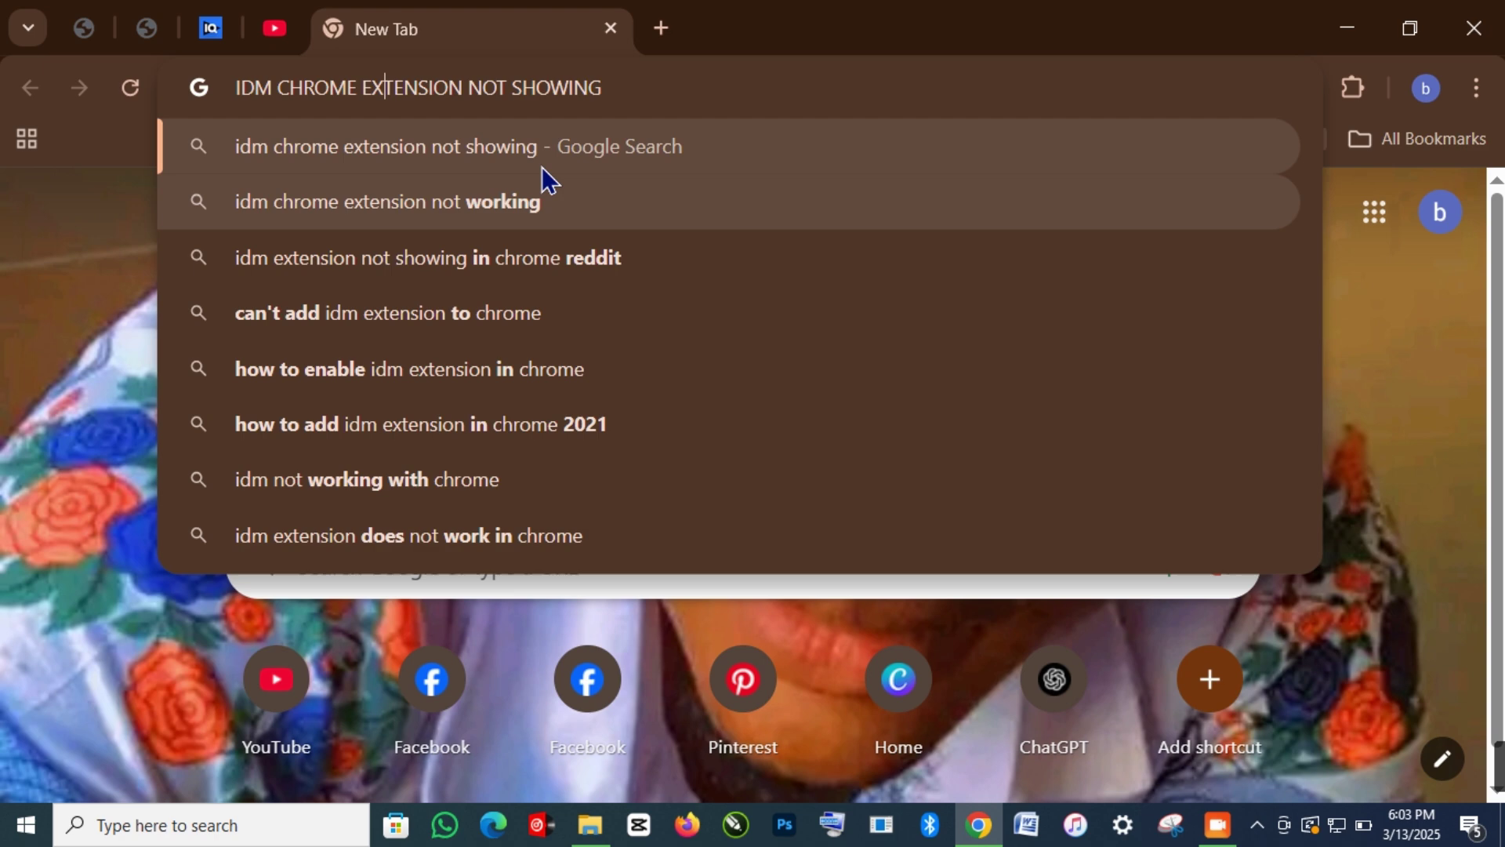
Search the query and open Internet Download Manager's Chrome integration FAQ result.
{"action": "left_click", "coordinate": [594, 146]}
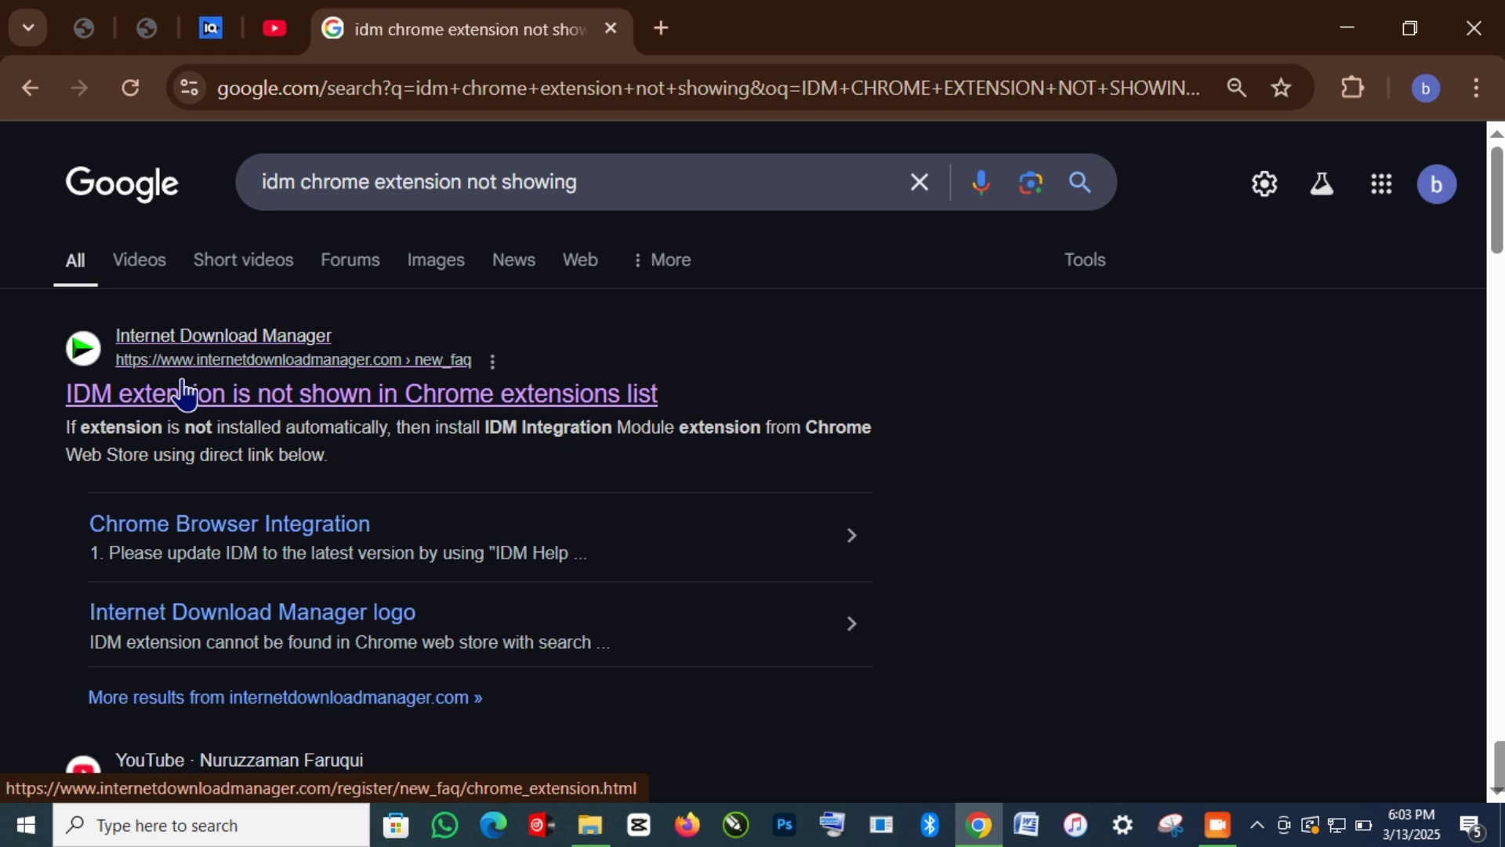
{"action": "left_click", "coordinate": [320, 392]}
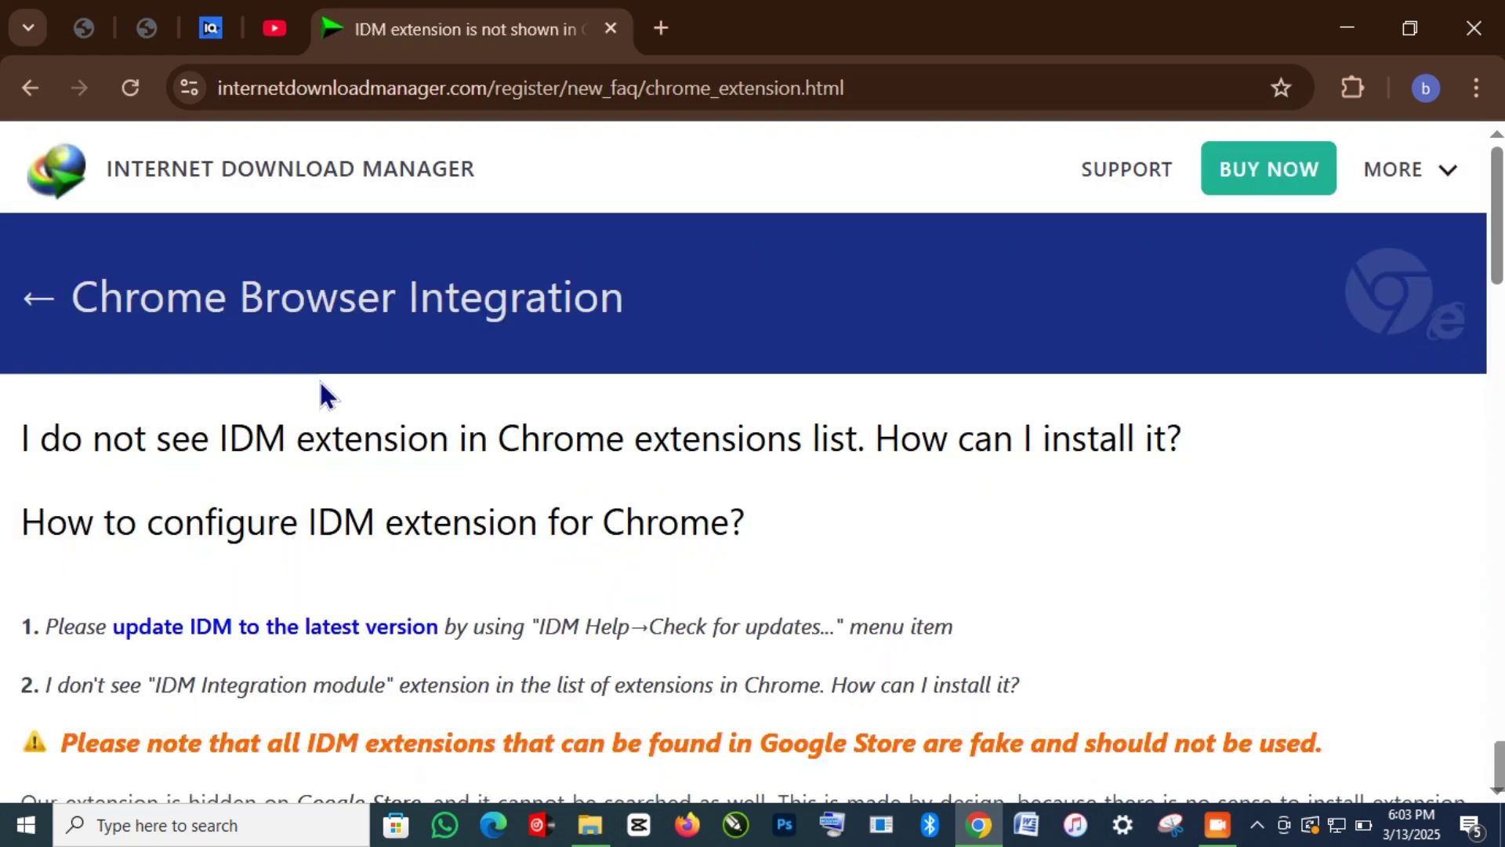
{"action": "scroll", "coordinate": [319, 379], "scroll_direction": "down", "scroll_amount": 5}
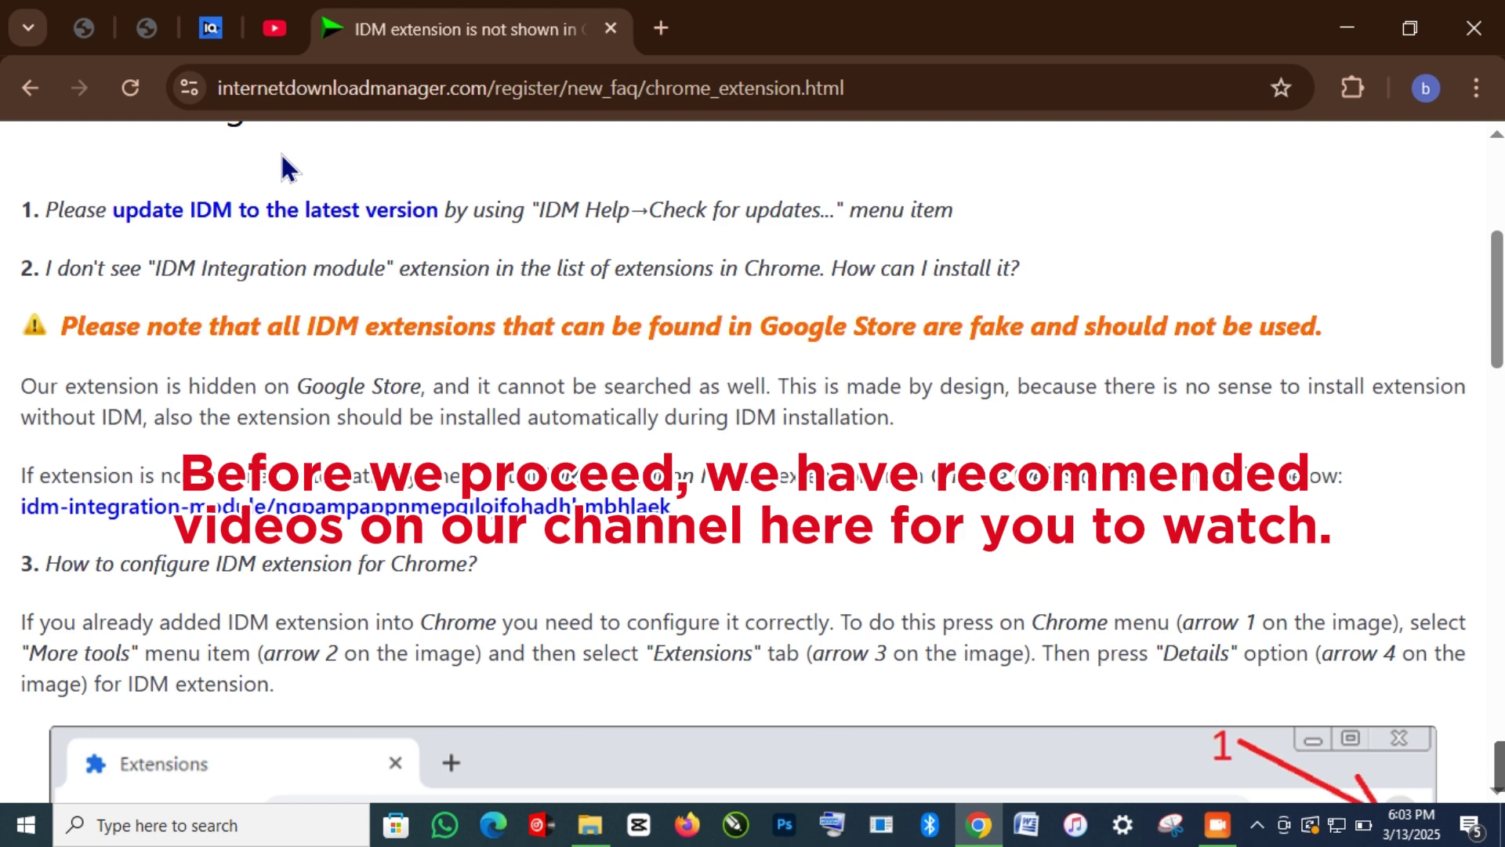
Switch to the YouTube channel tab and highlight its 370 subscribers count.
{"action": "left_click", "coordinate": [271, 33]}
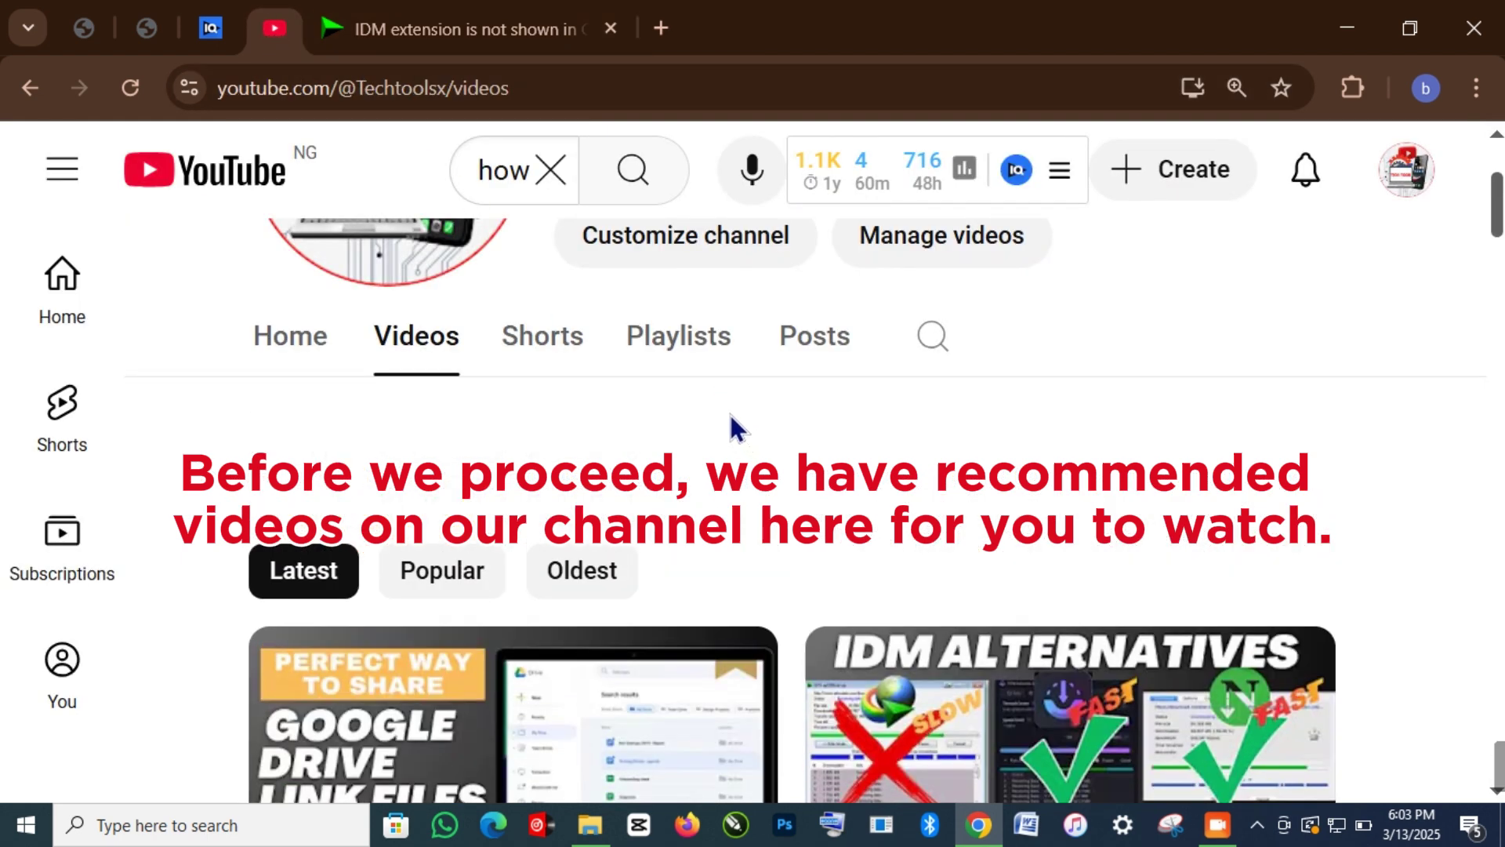
{"action": "scroll", "coordinate": [721, 413], "scroll_direction": "up", "scroll_amount": 5}
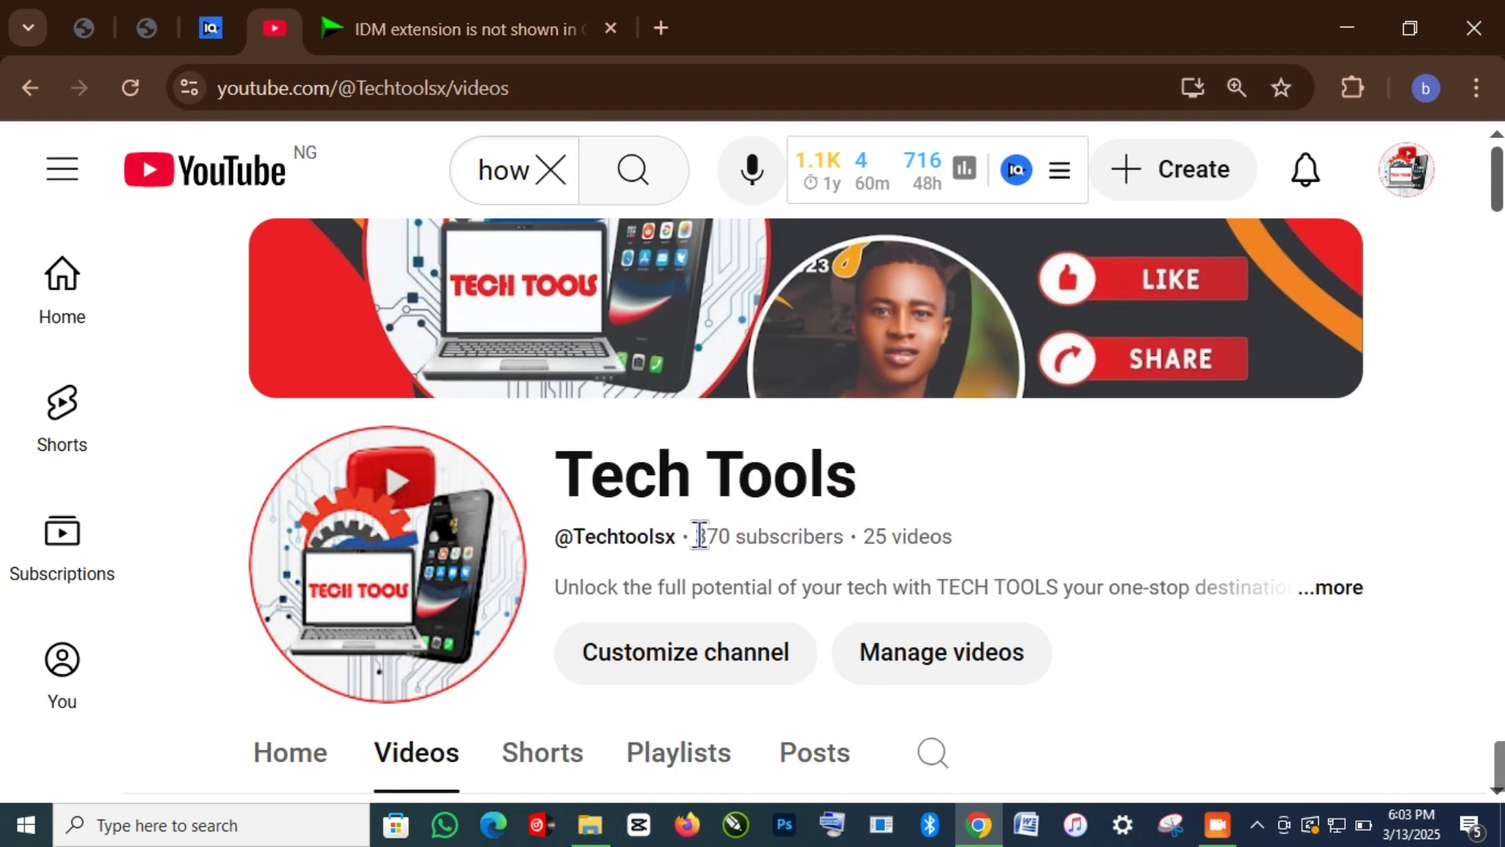
{"action": "left_click_drag", "start_coordinate": [695, 536], "coordinate": [848, 540]}
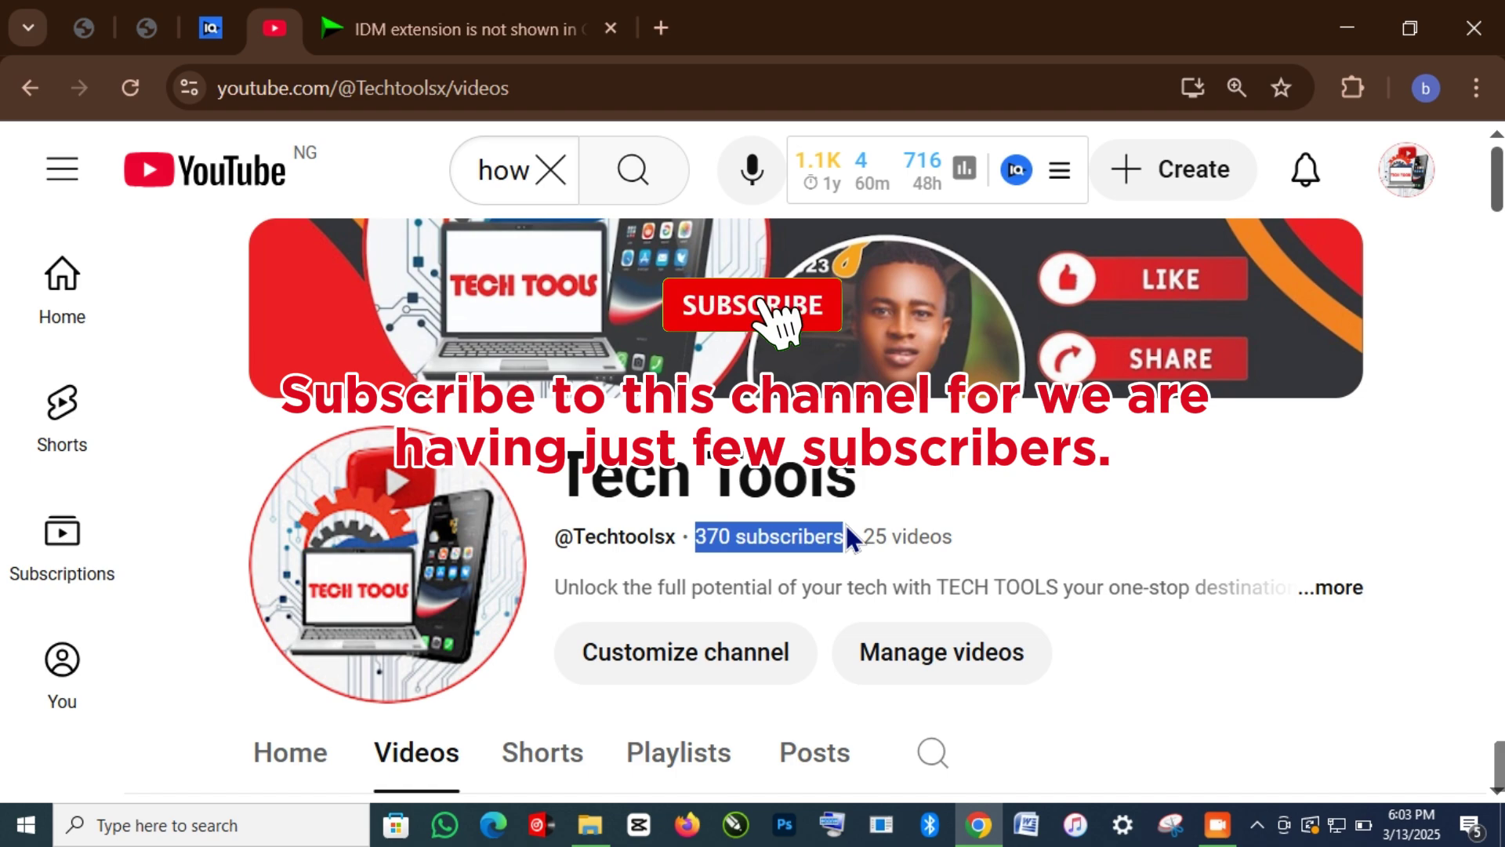
{"action": "left_click_drag", "start_coordinate": [695, 538], "coordinate": [783, 538]}
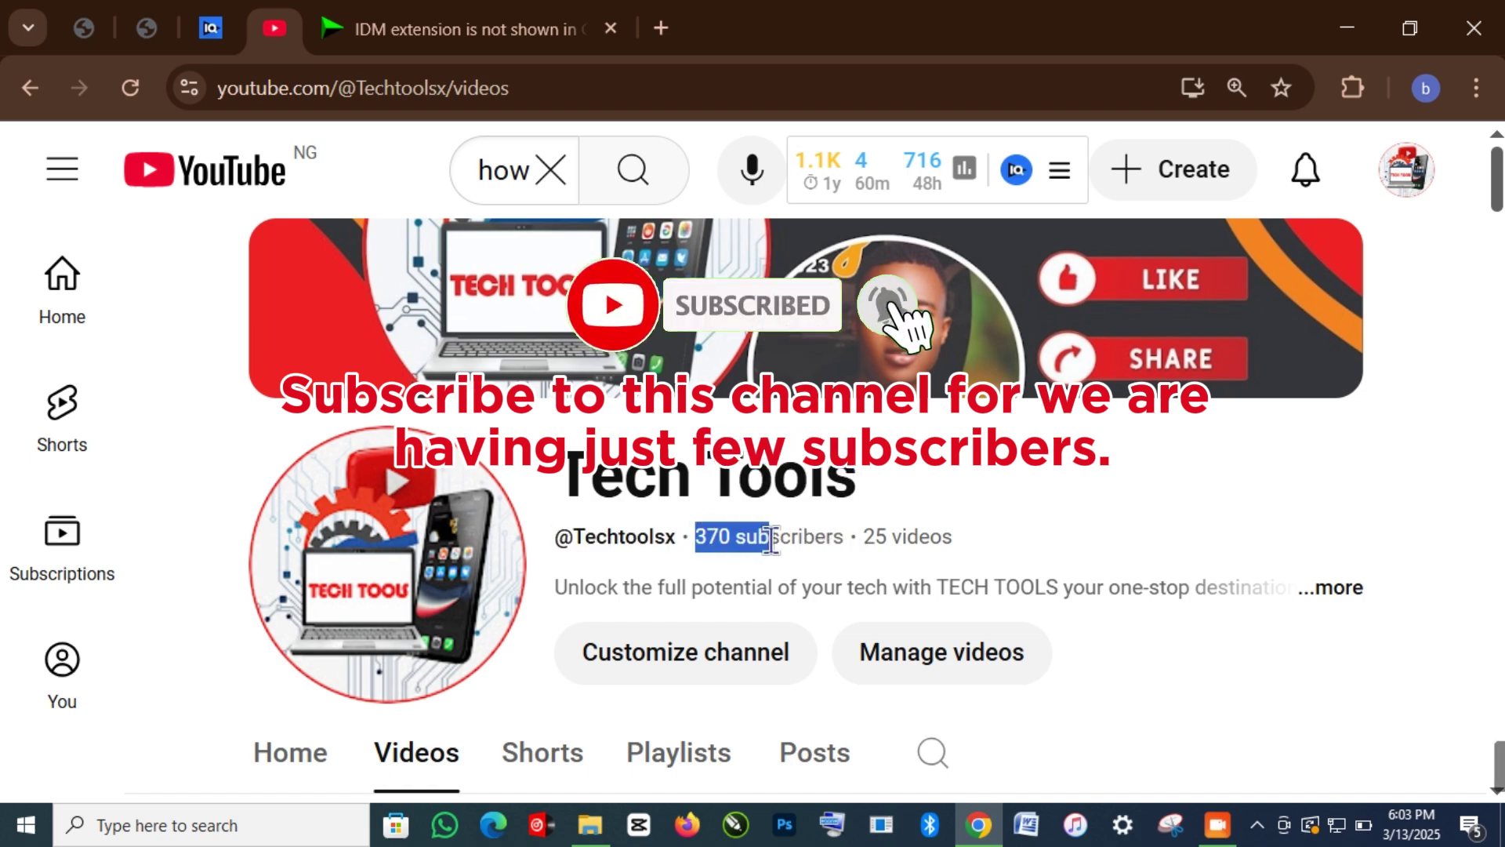
{"action": "left_click", "coordinate": [623, 541]}
Scroll through the channel's Videos grid, then go back to the IDM extension FAQ tab.
{"action": "scroll", "coordinate": [623, 528], "scroll_direction": "down", "scroll_amount": 2}
{"action": "scroll", "coordinate": [667, 538], "scroll_direction": "down", "scroll_amount": 4}
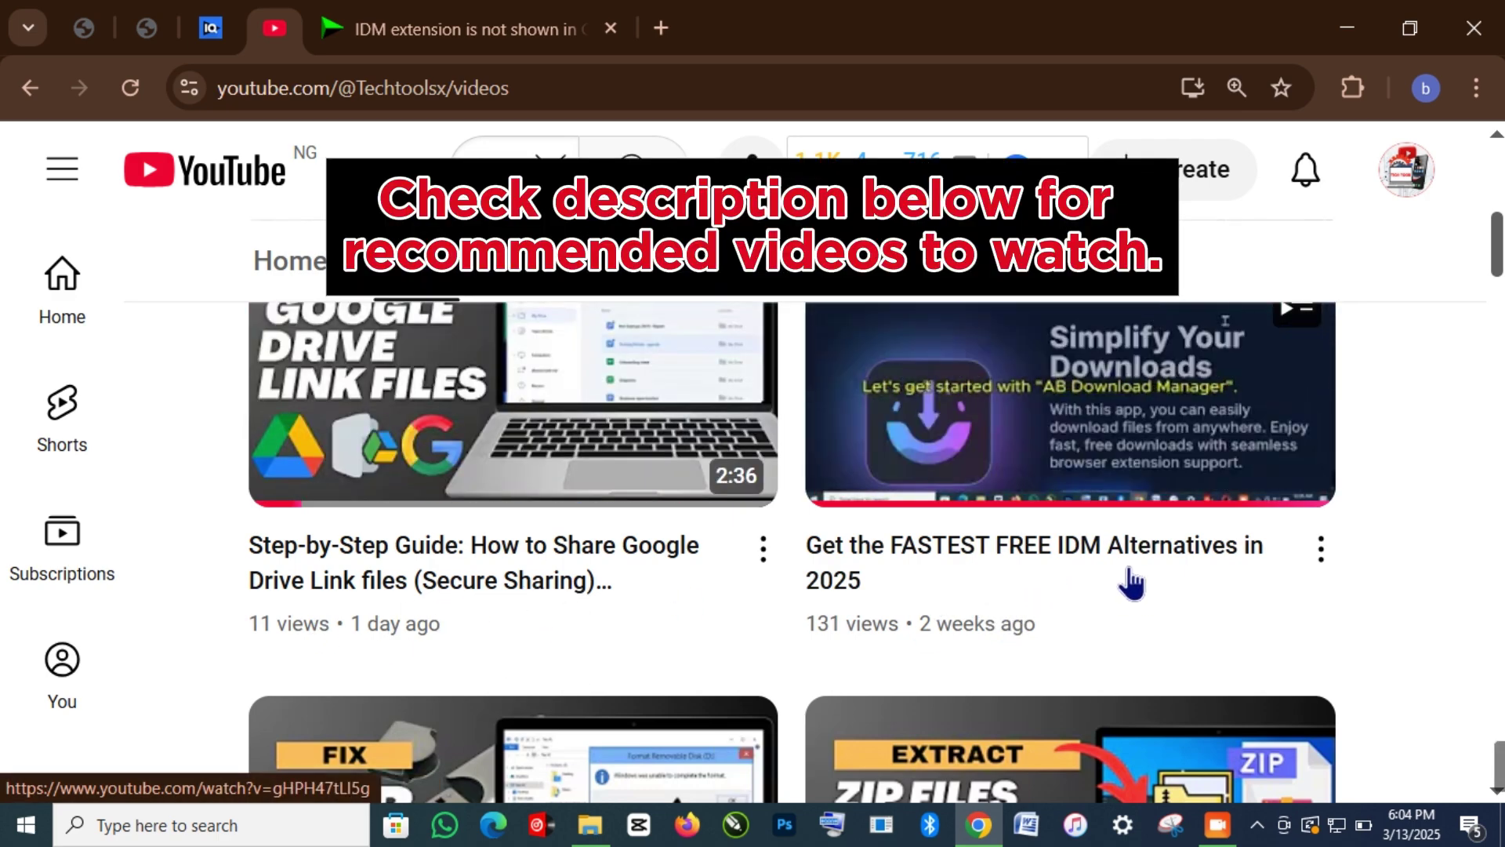
{"action": "scroll", "coordinate": [1039, 576], "scroll_direction": "down", "scroll_amount": 3}
{"action": "scroll", "coordinate": [764, 566], "scroll_direction": "down", "scroll_amount": 2}
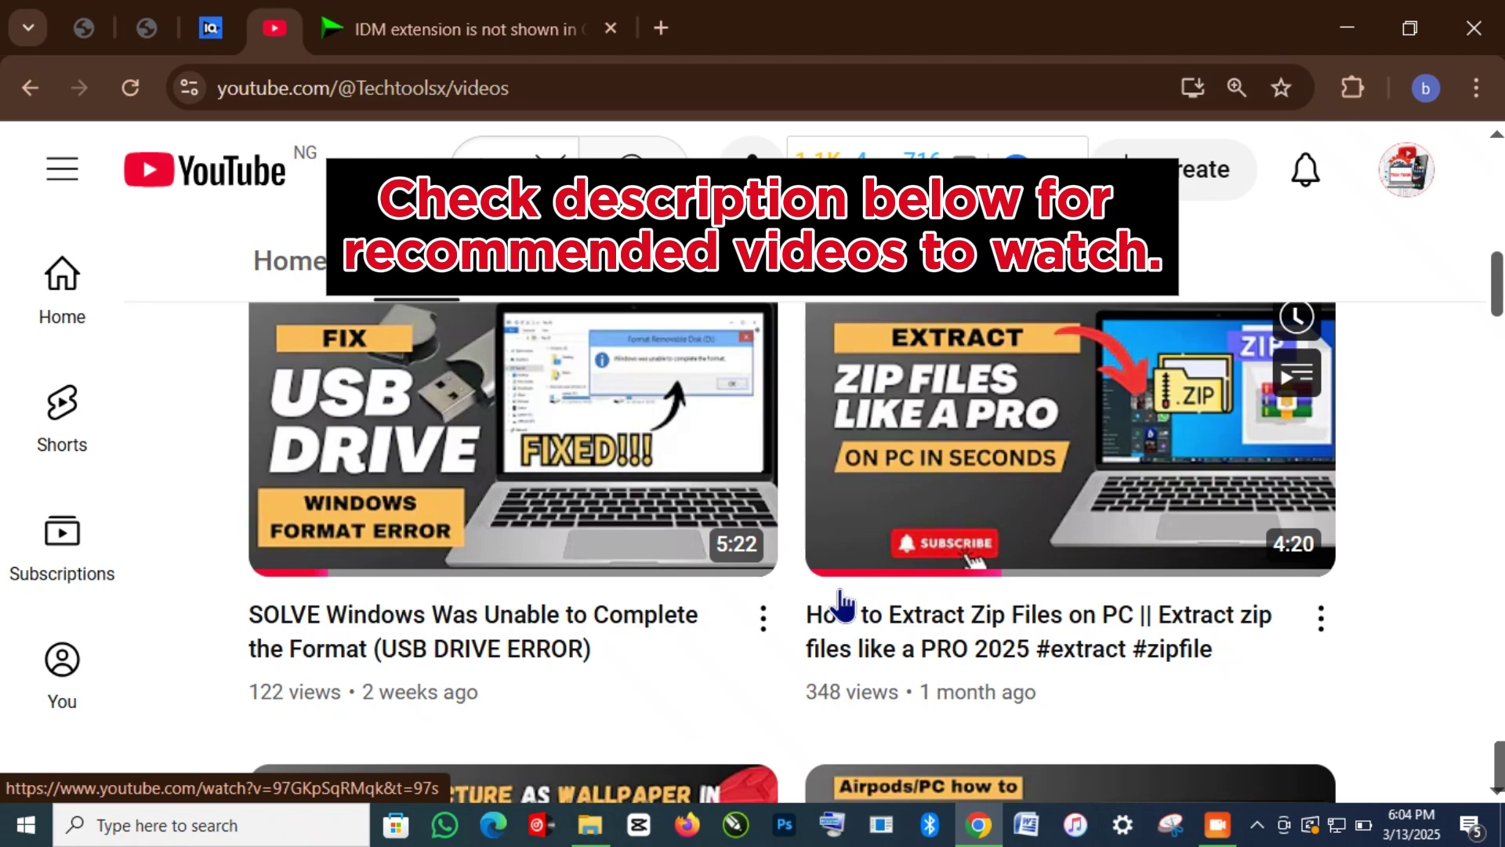
{"action": "scroll", "coordinate": [899, 650], "scroll_direction": "down", "scroll_amount": 5}
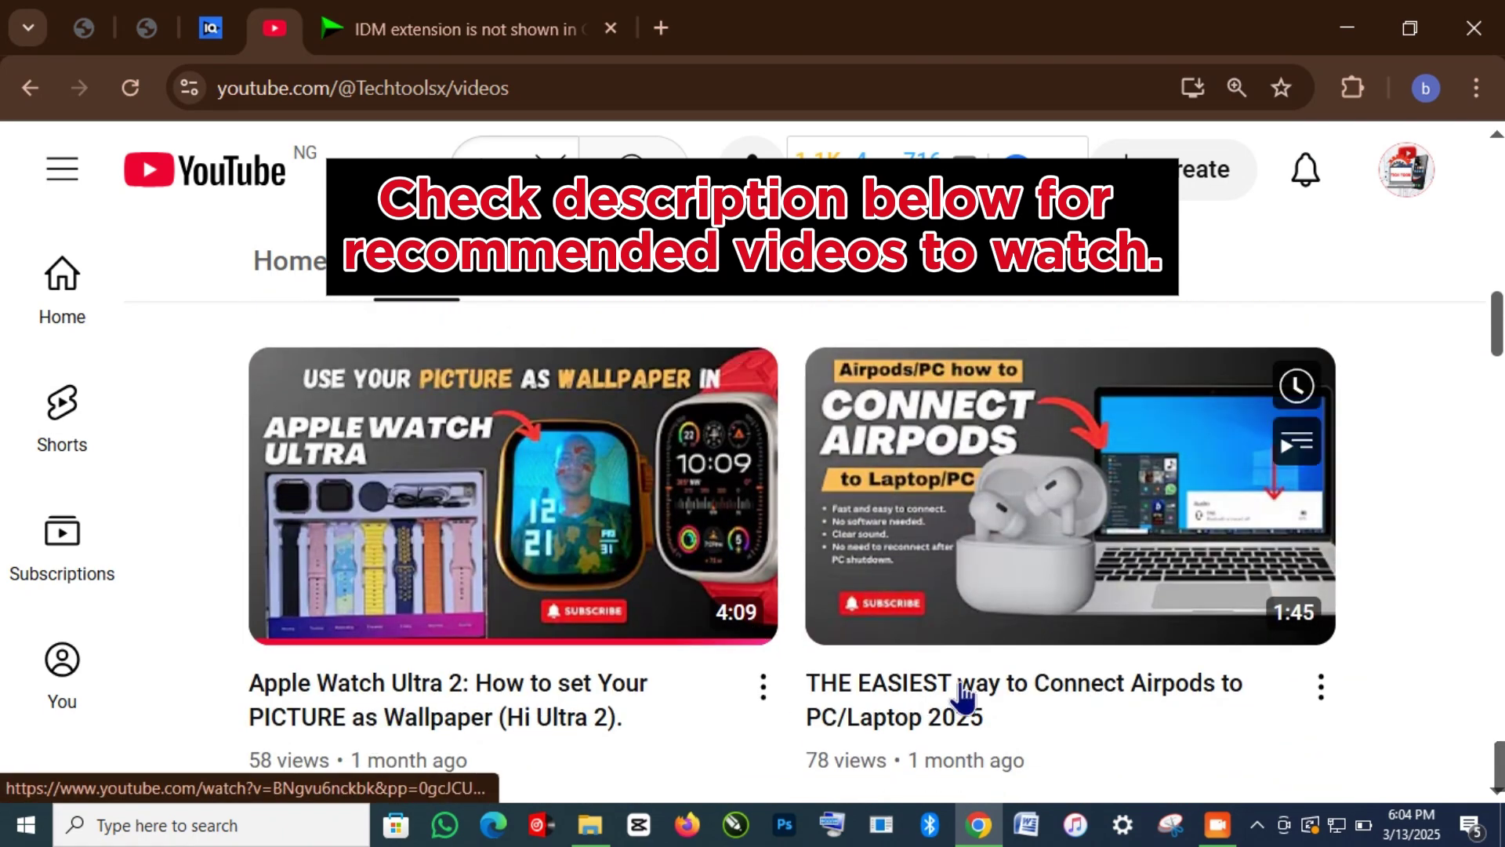
{"action": "scroll", "coordinate": [951, 700], "scroll_direction": "down", "scroll_amount": 5}
{"action": "scroll", "coordinate": [938, 688], "scroll_direction": "down", "scroll_amount": 1}
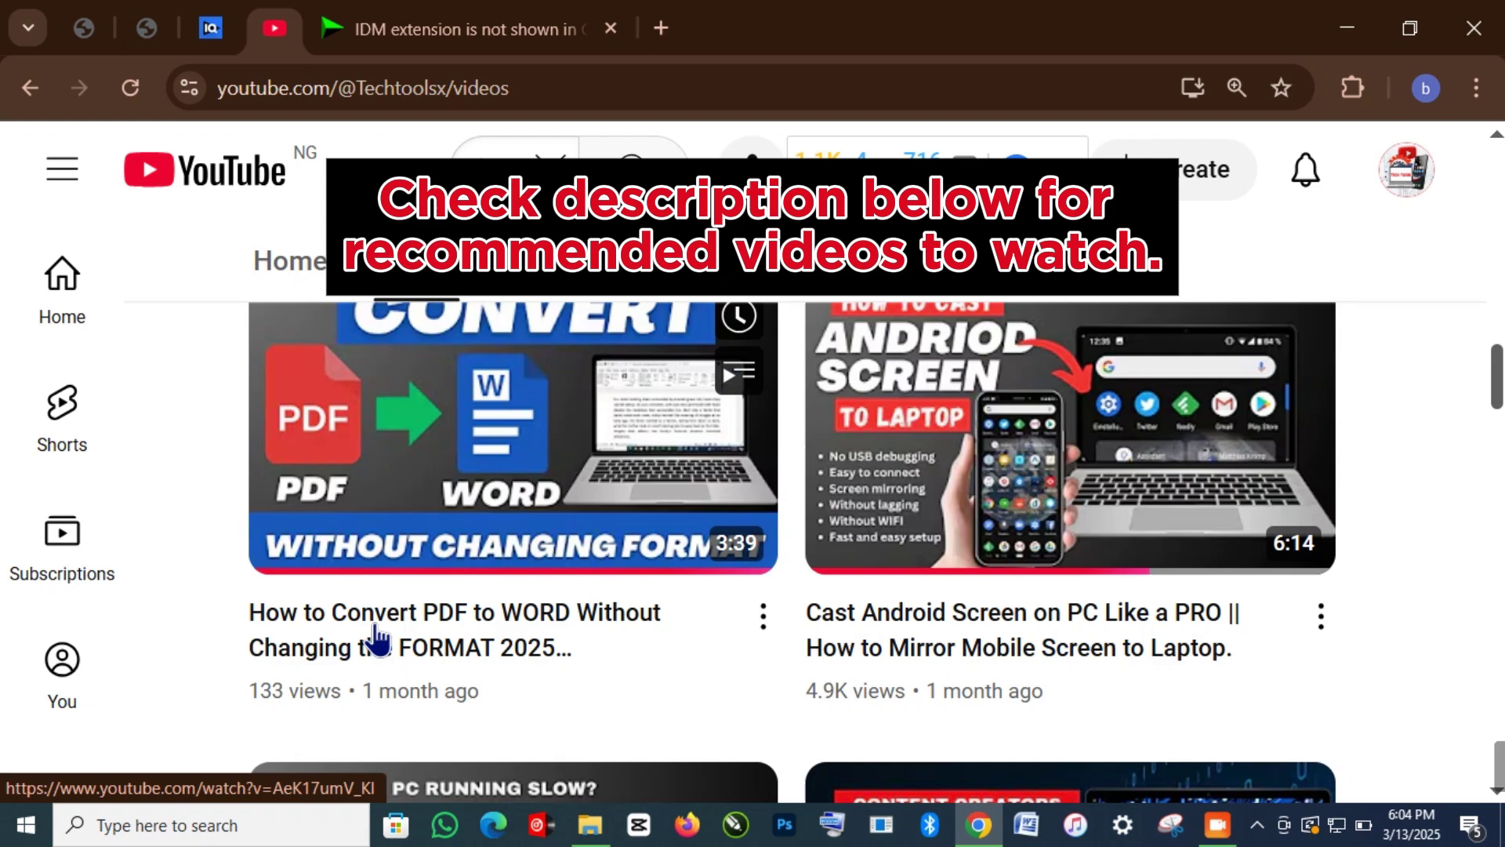
{"action": "scroll", "coordinate": [909, 651], "scroll_direction": "down", "scroll_amount": 2}
{"action": "scroll", "coordinate": [909, 651], "scroll_direction": "down", "scroll_amount": 5}
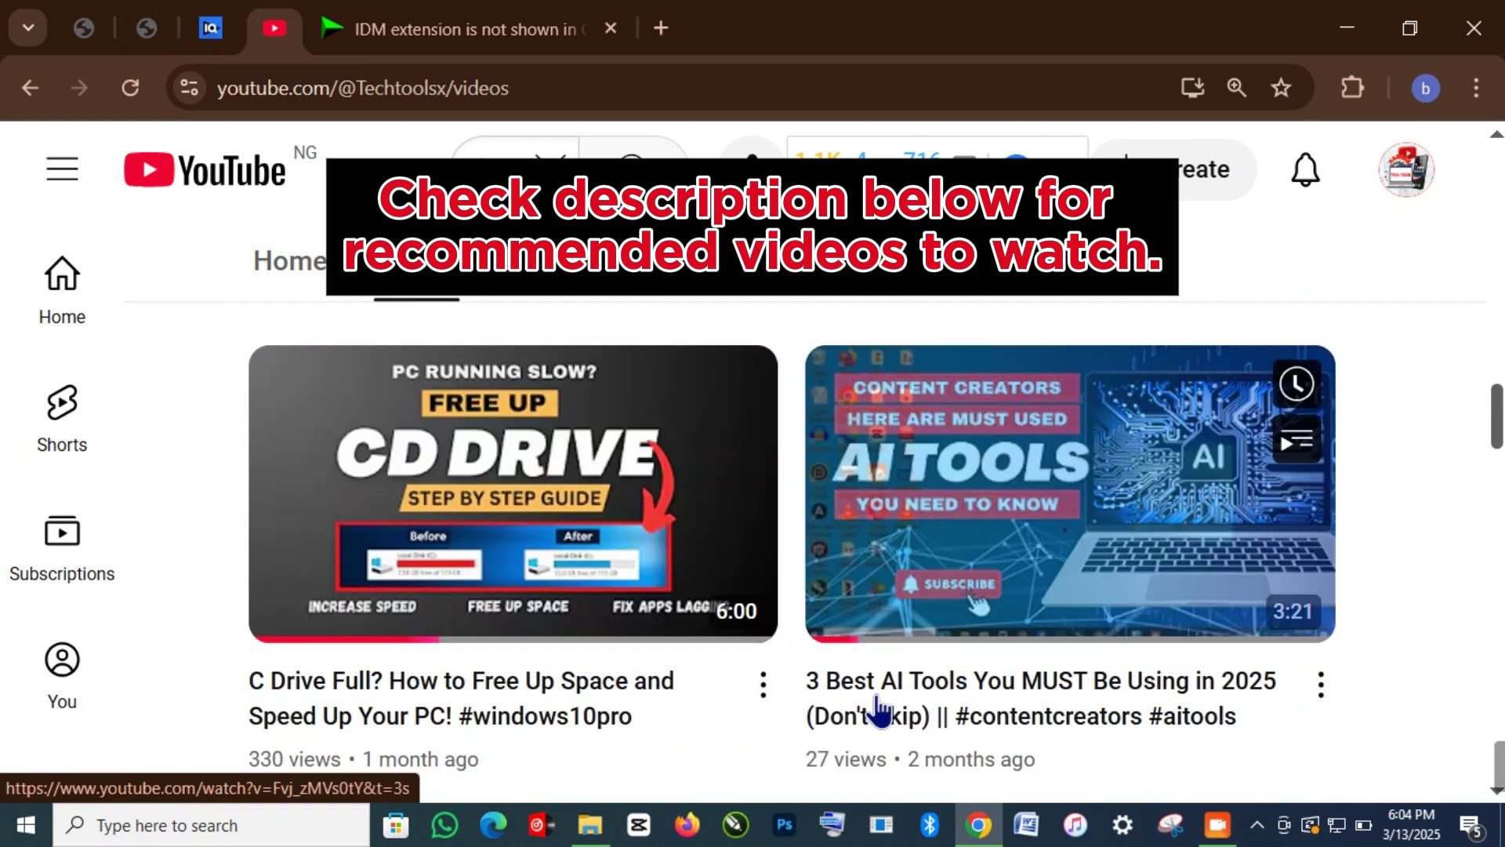
{"action": "scroll", "coordinate": [878, 712], "scroll_direction": "down", "scroll_amount": 7}
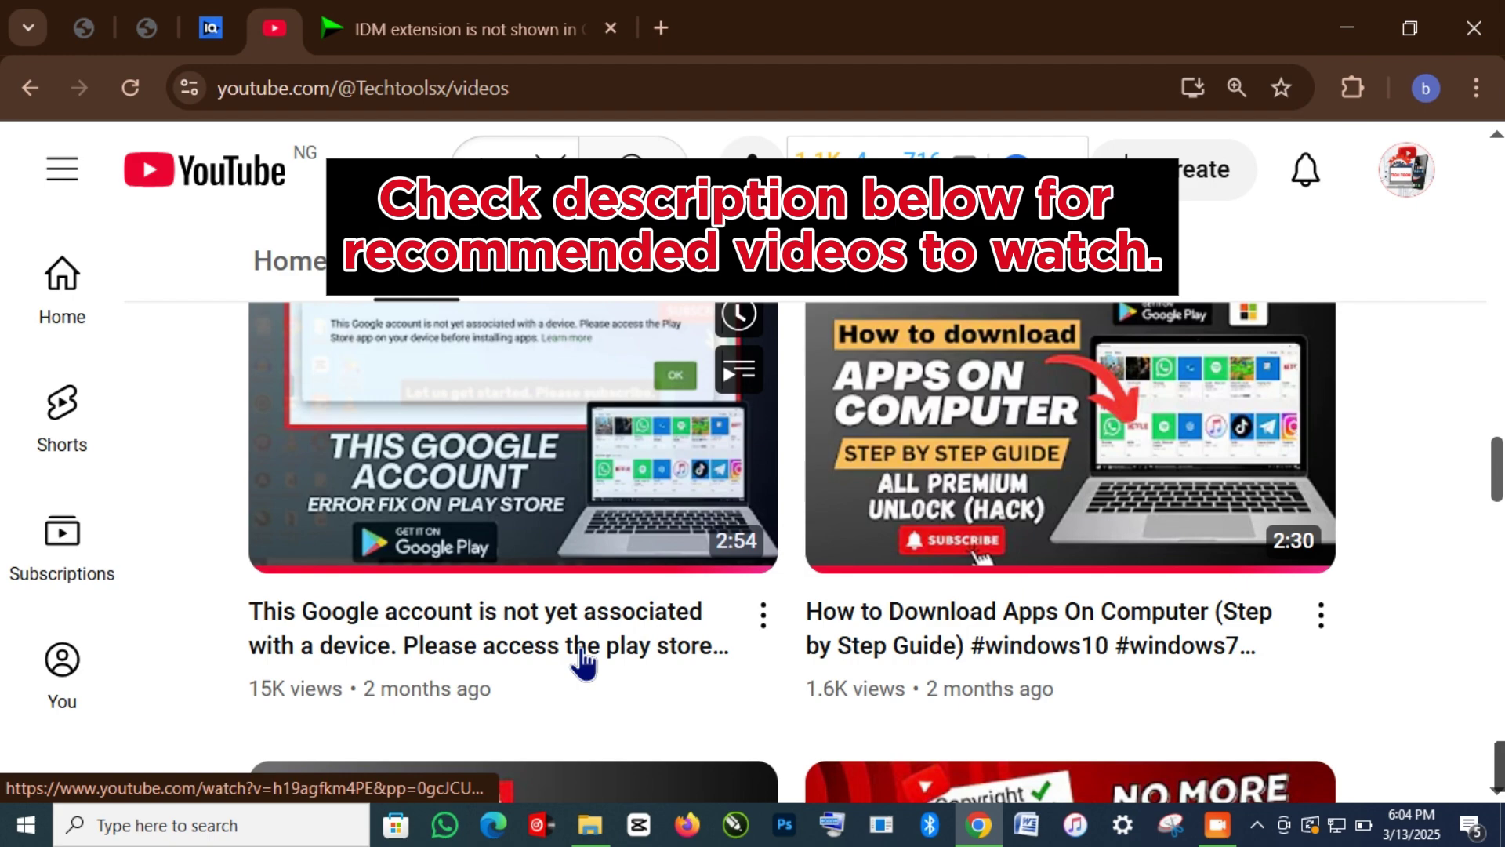
{"action": "scroll", "coordinate": [900, 674], "scroll_direction": "down", "scroll_amount": 5}
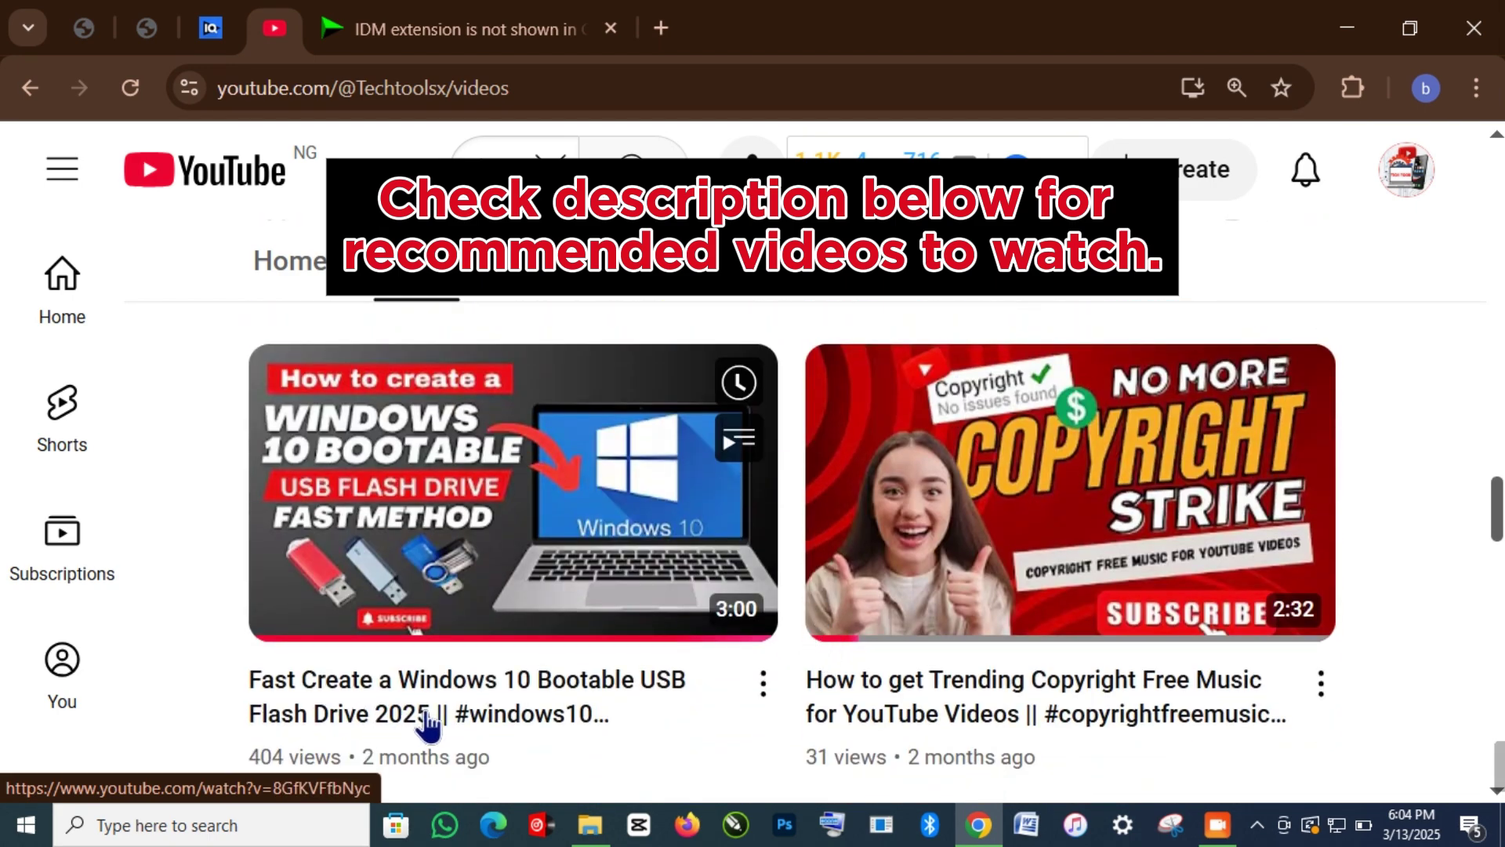
{"action": "scroll", "coordinate": [863, 717], "scroll_direction": "down", "scroll_amount": 6}
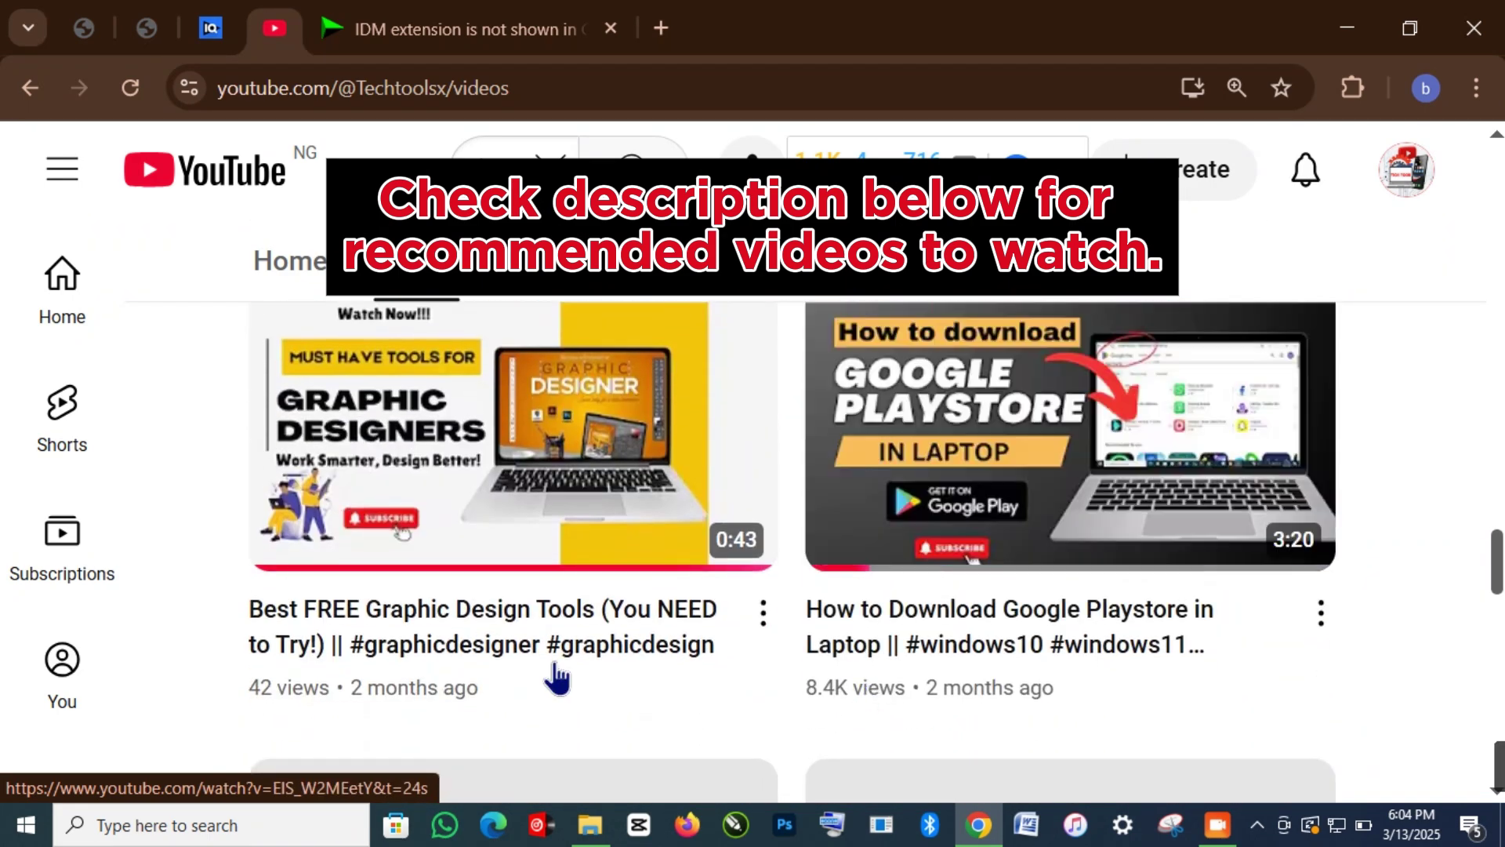
{"action": "scroll", "coordinate": [841, 662], "scroll_direction": "down", "scroll_amount": 7}
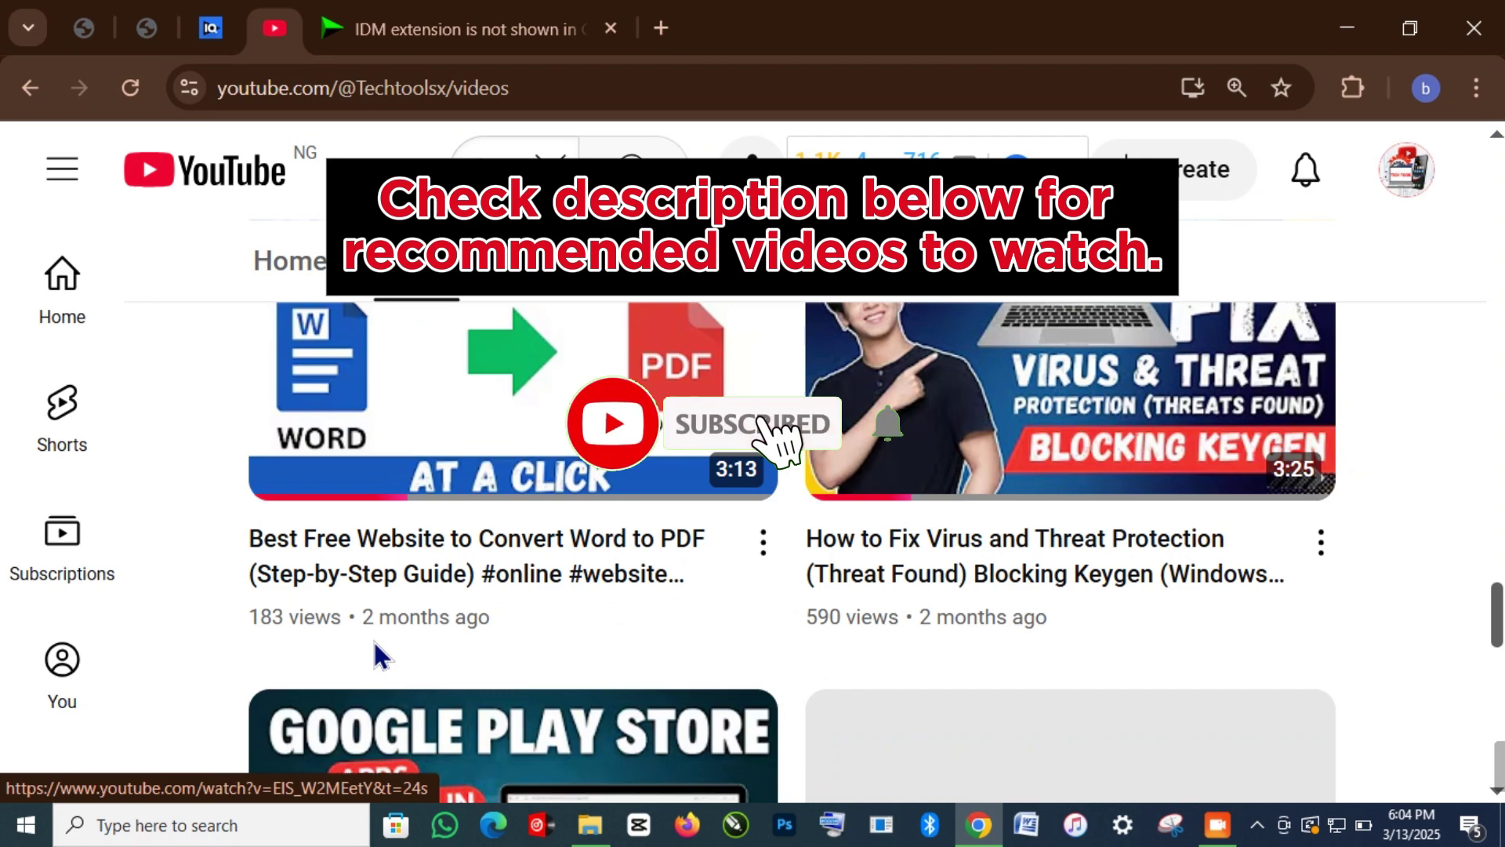
{"action": "scroll", "coordinate": [847, 614], "scroll_direction": "down", "scroll_amount": 5}
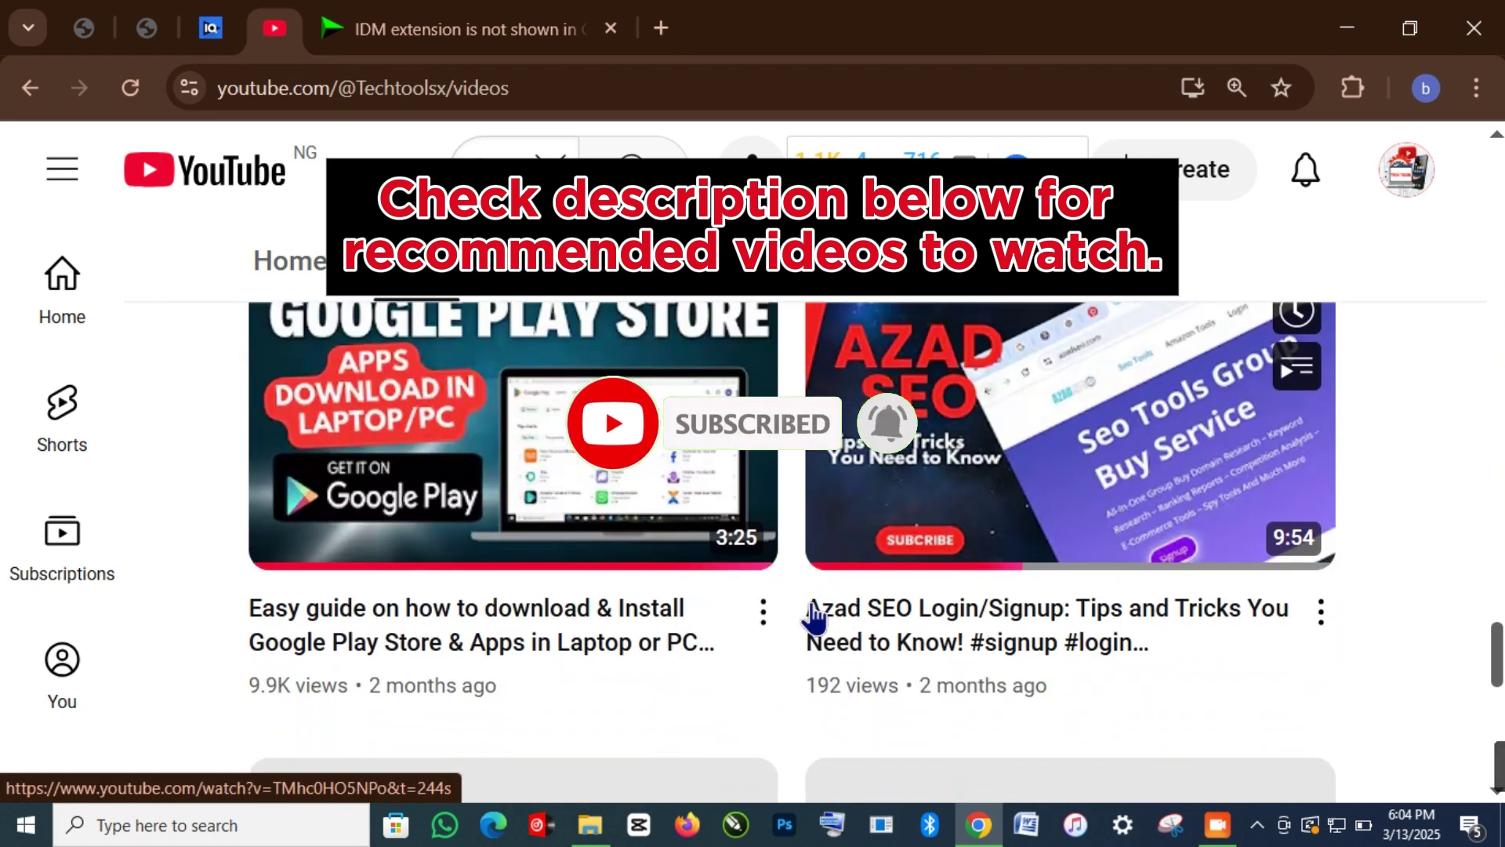
{"action": "scroll", "coordinate": [698, 648], "scroll_direction": "down", "scroll_amount": 4}
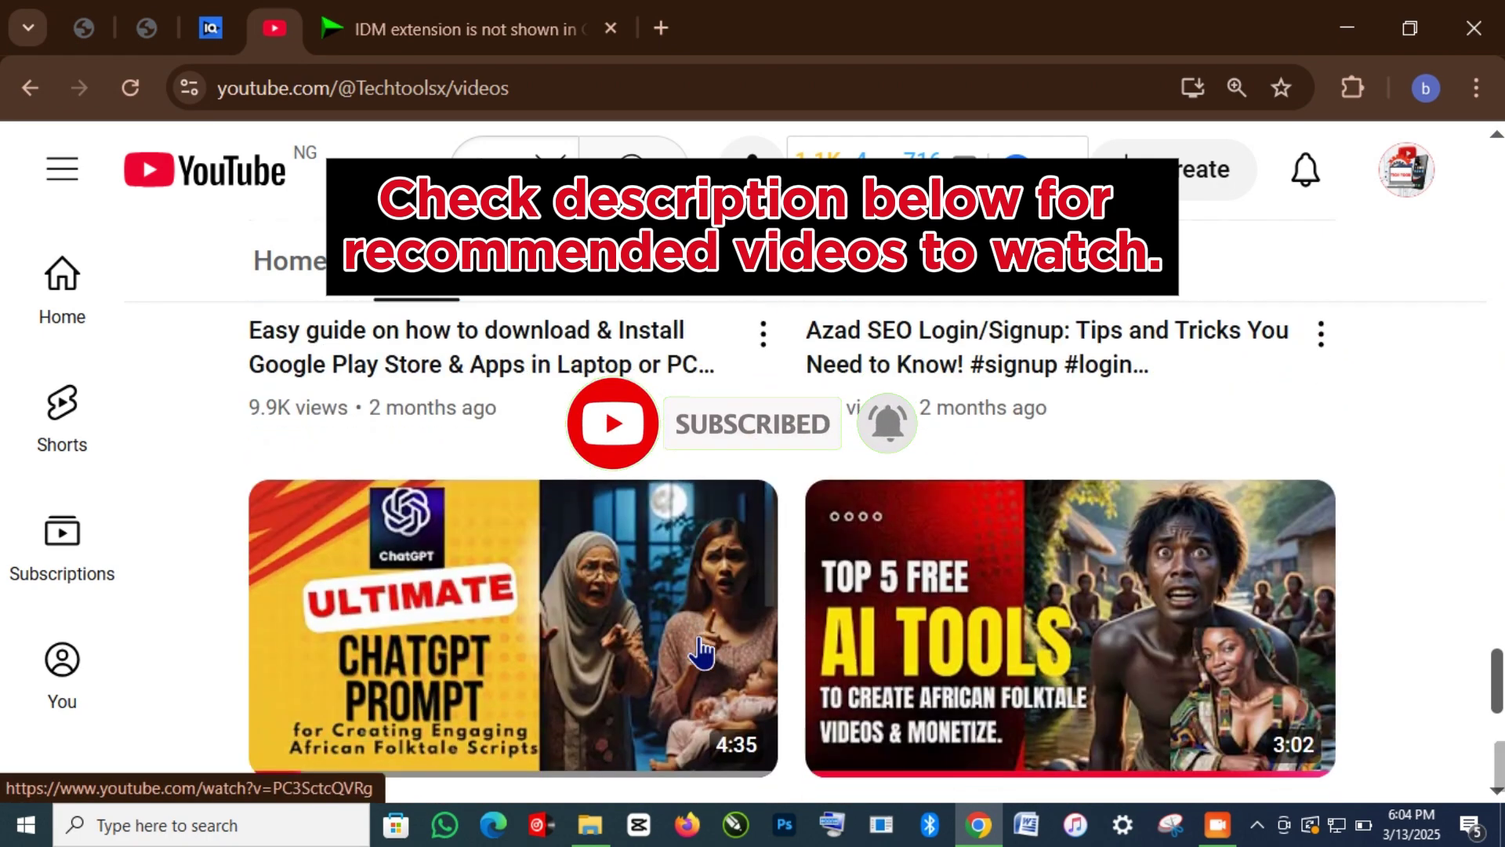
{"action": "scroll", "coordinate": [700, 650], "scroll_direction": "down", "scroll_amount": 2}
{"action": "scroll", "coordinate": [831, 670], "scroll_direction": "down", "scroll_amount": 2}
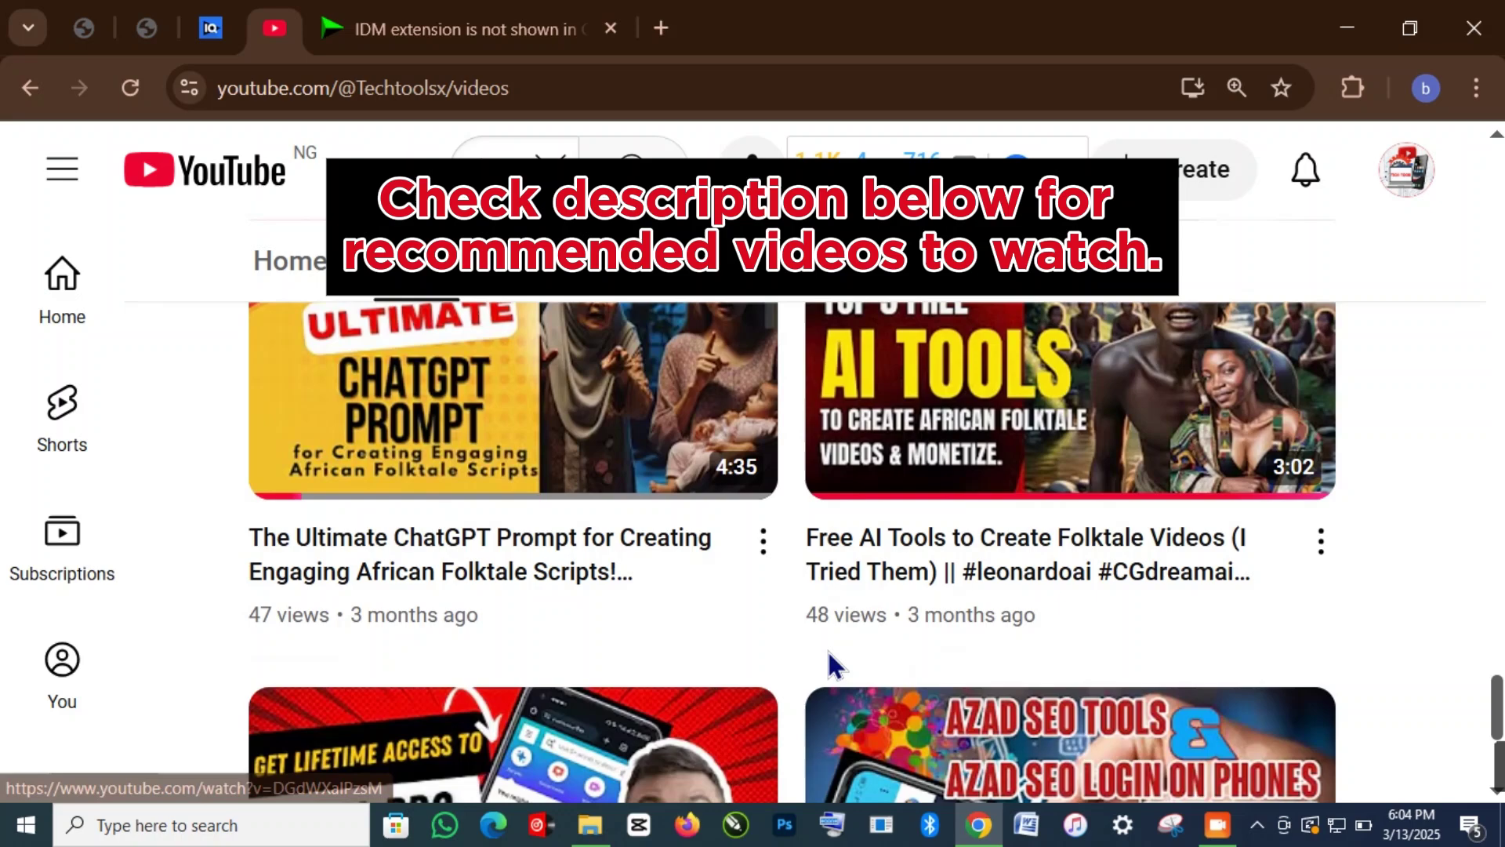
{"action": "scroll", "coordinate": [831, 666], "scroll_direction": "down", "scroll_amount": 5}
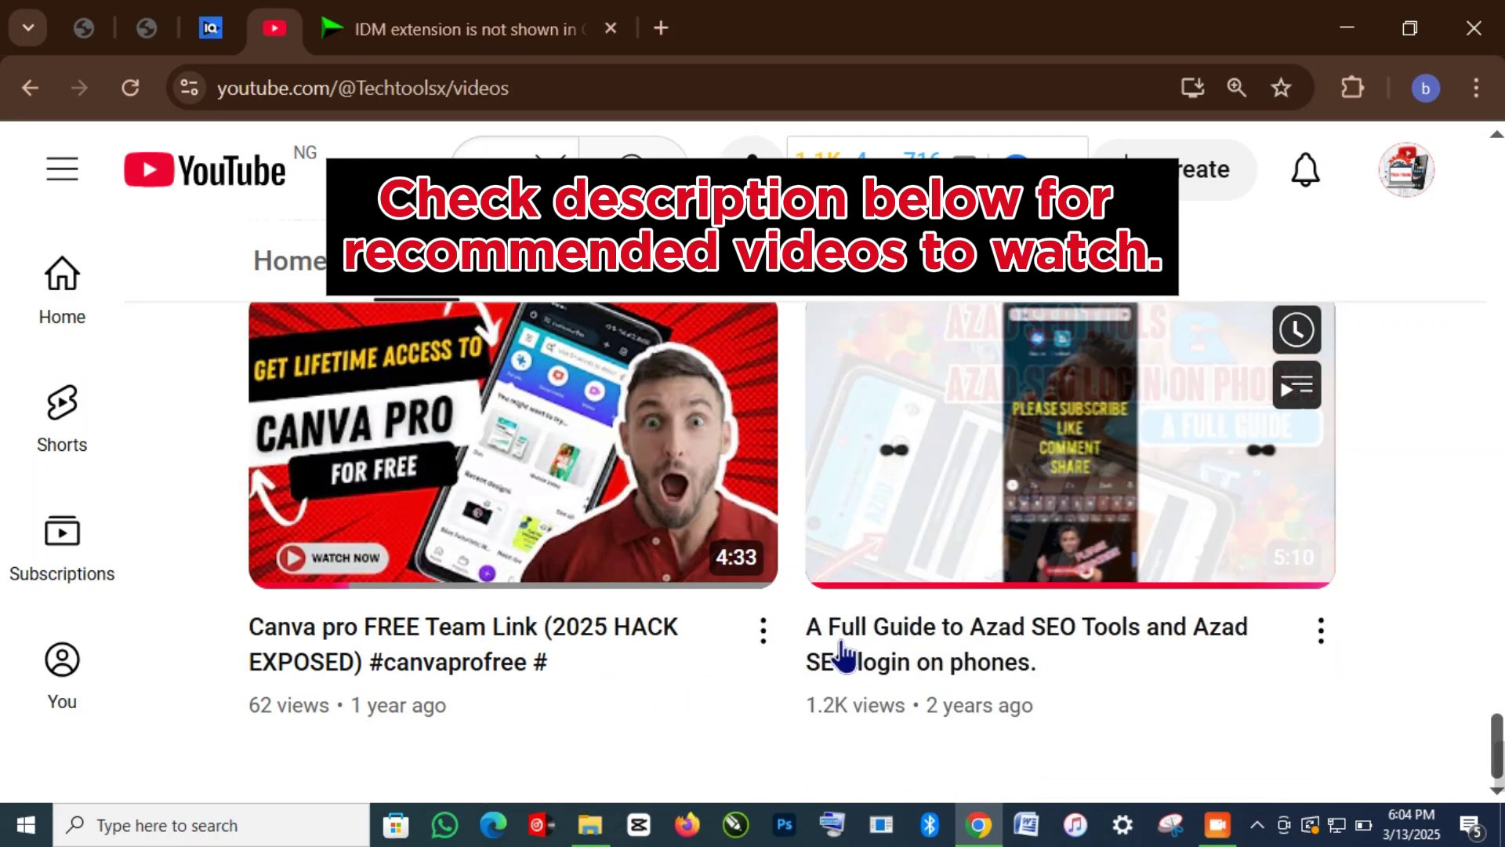
{"action": "scroll", "coordinate": [843, 654], "scroll_direction": "up", "scroll_amount": 10}
{"action": "left_click", "coordinate": [459, 30]}
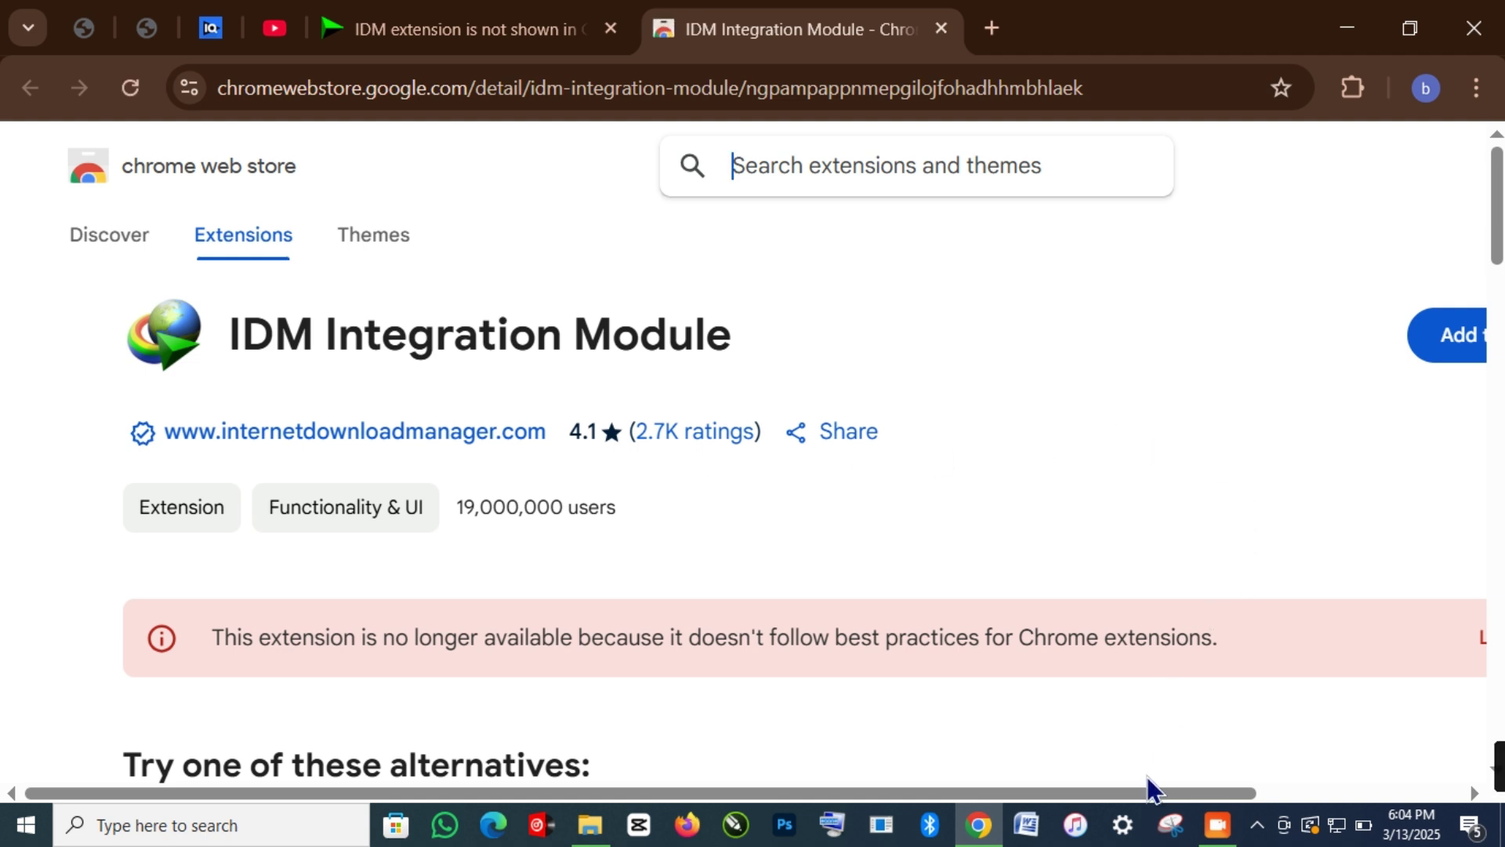
Highlight the IDM Integration Module title and its 19,000,000 users count, then scroll toward Add to Chrome.
{"action": "left_click_drag", "start_coordinate": [1146, 788], "coordinate": [1353, 789]}
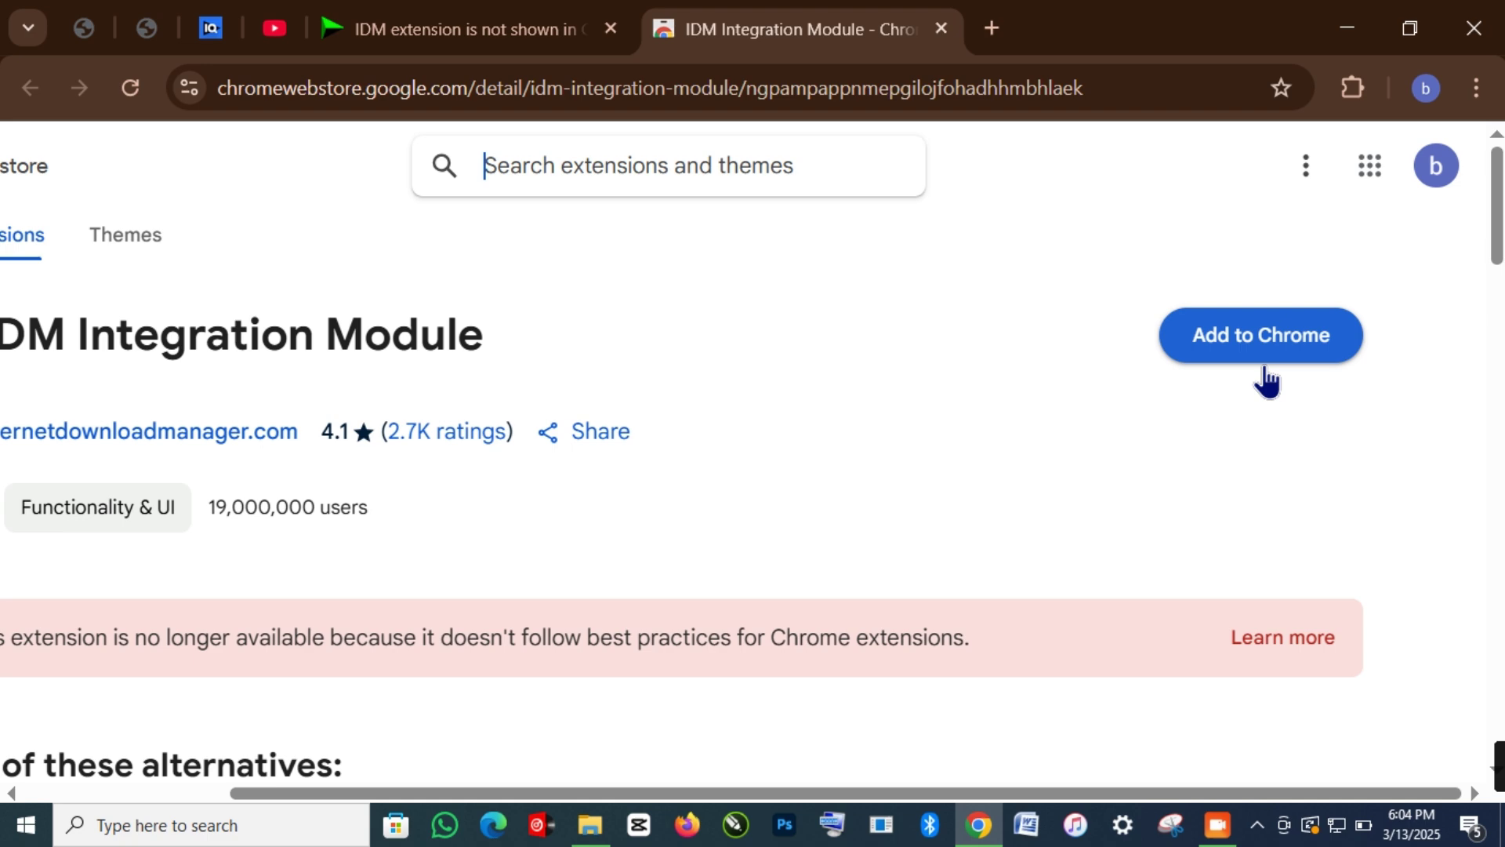
{"action": "left_click_drag", "start_coordinate": [1264, 795], "coordinate": [1055, 793]}
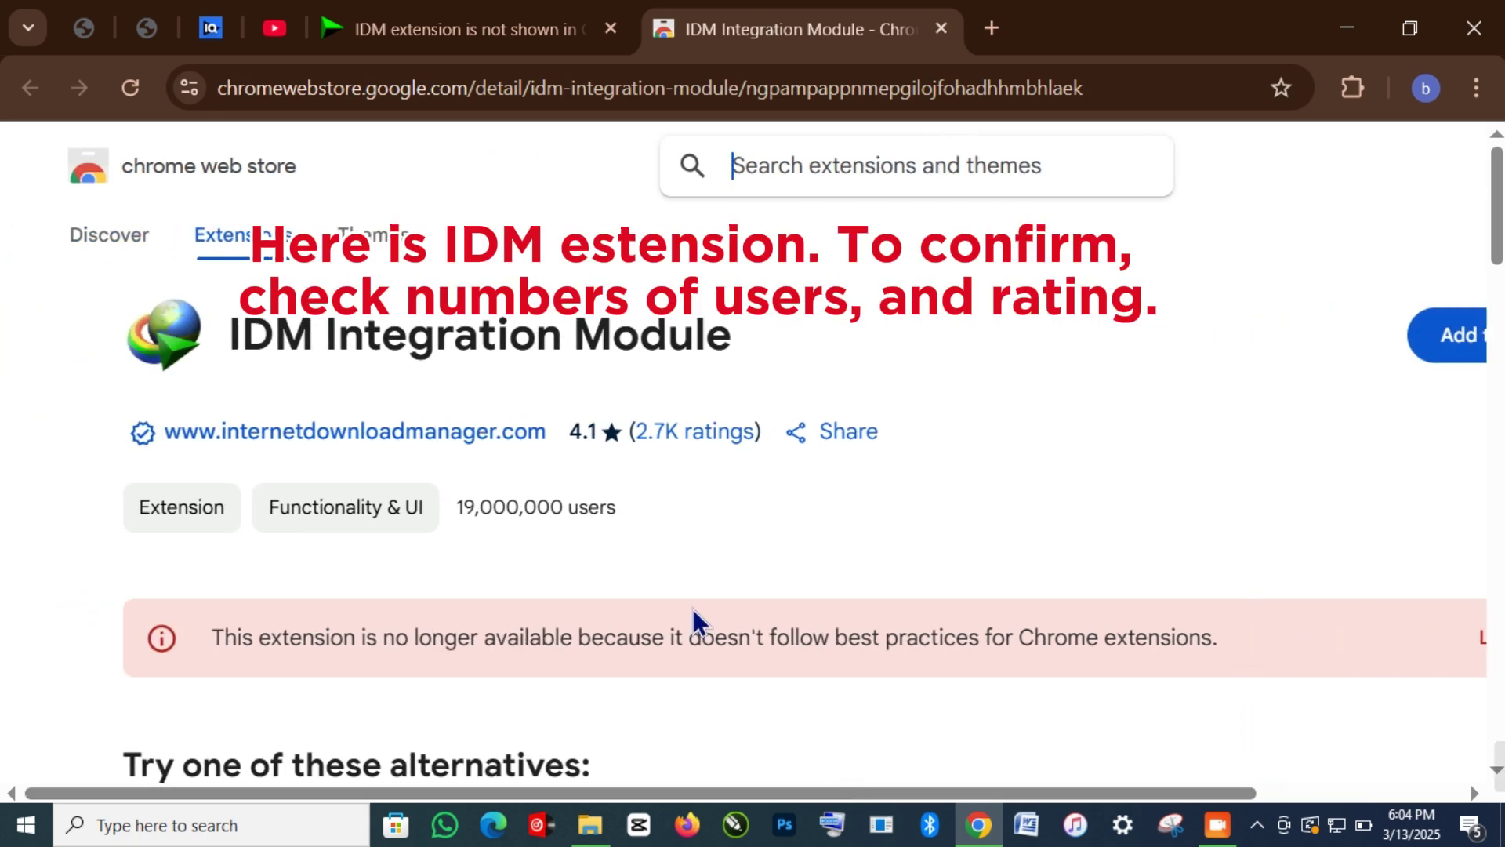
{"action": "left_click_drag", "start_coordinate": [737, 359], "coordinate": [325, 339]}
{"action": "left_click", "coordinate": [929, 369]}
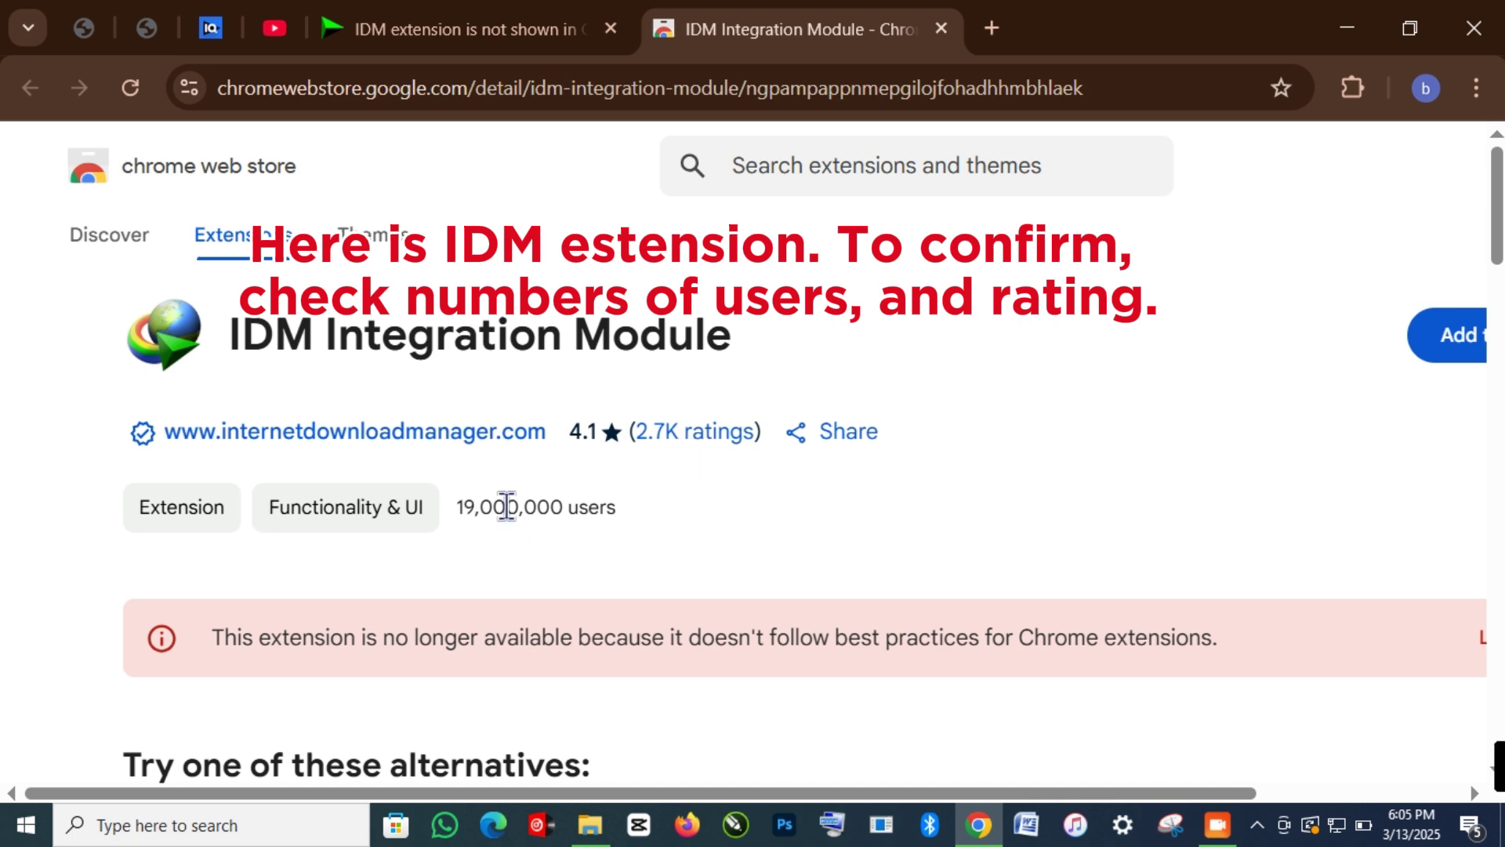
{"action": "left_click_drag", "start_coordinate": [465, 503], "coordinate": [661, 510]}
{"action": "left_click_drag", "start_coordinate": [446, 489], "coordinate": [632, 505]}
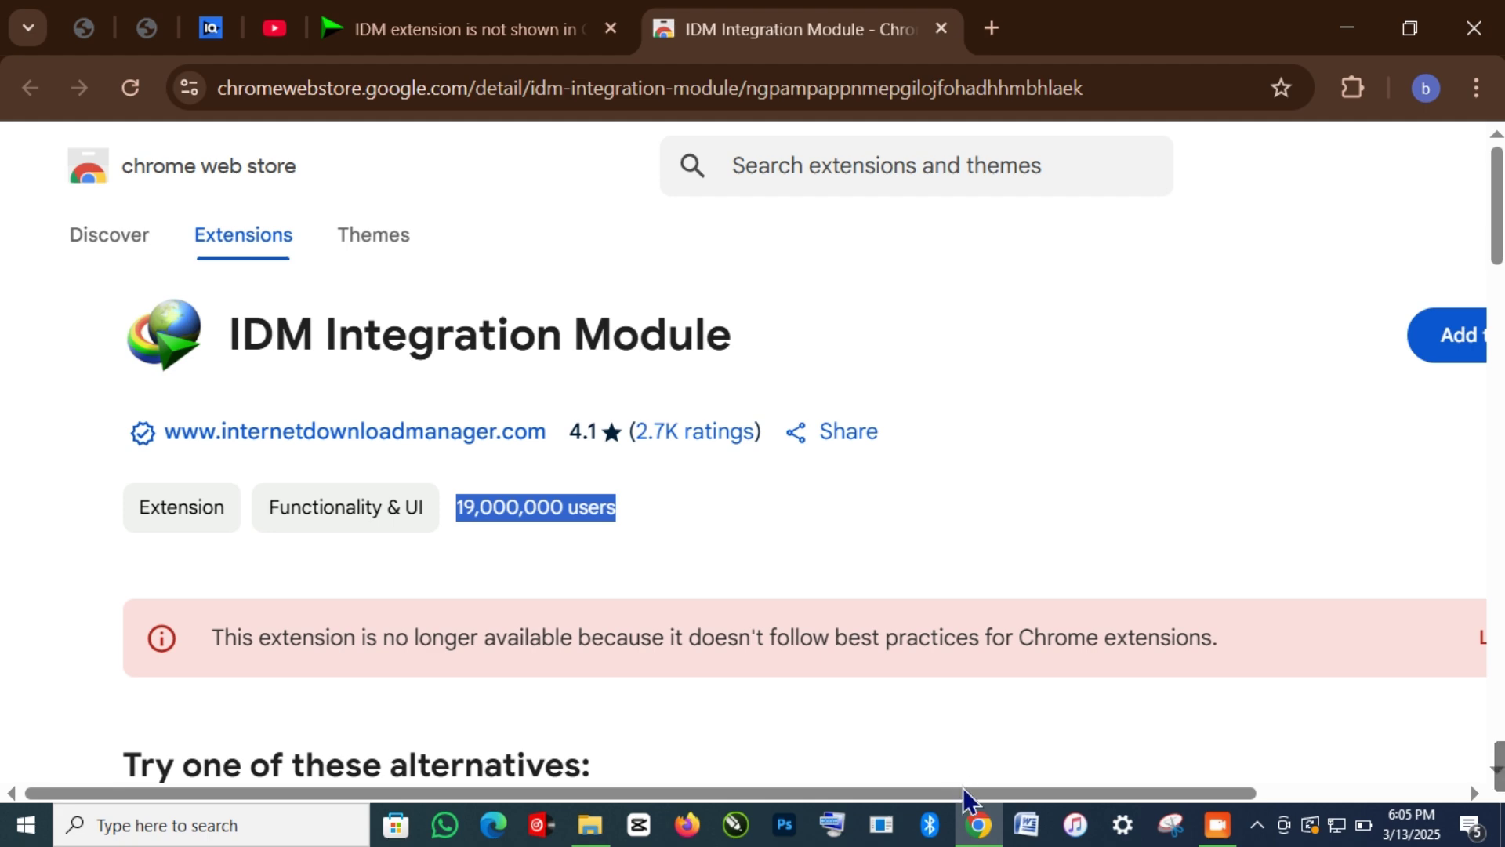
{"action": "left_click_drag", "start_coordinate": [963, 790], "coordinate": [1257, 776]}
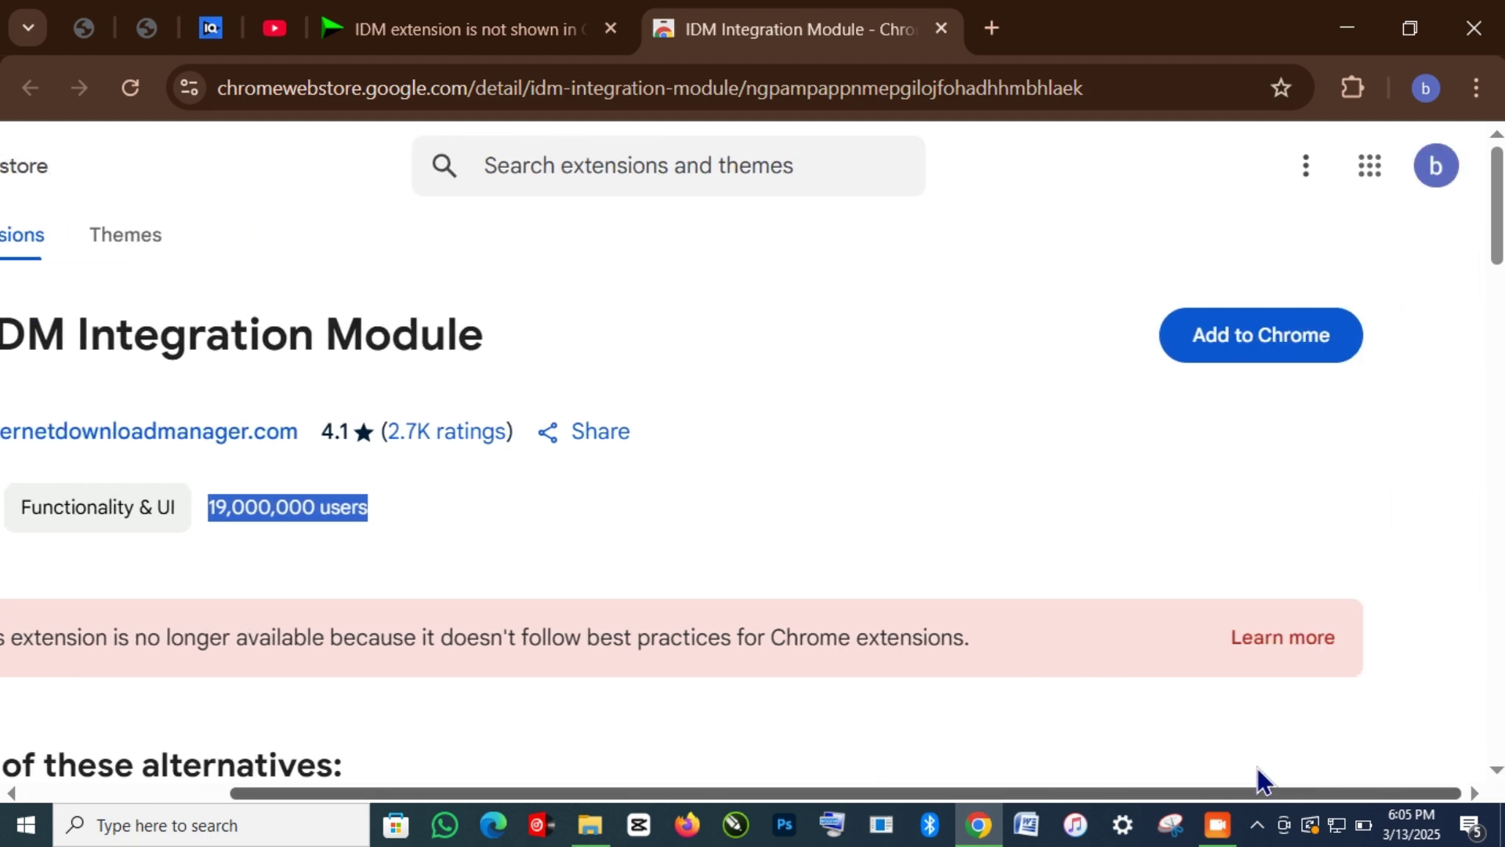
Add IDM Integration Module to Chrome, then check and close the downloads bubble.
{"action": "left_click", "coordinate": [1254, 350]}
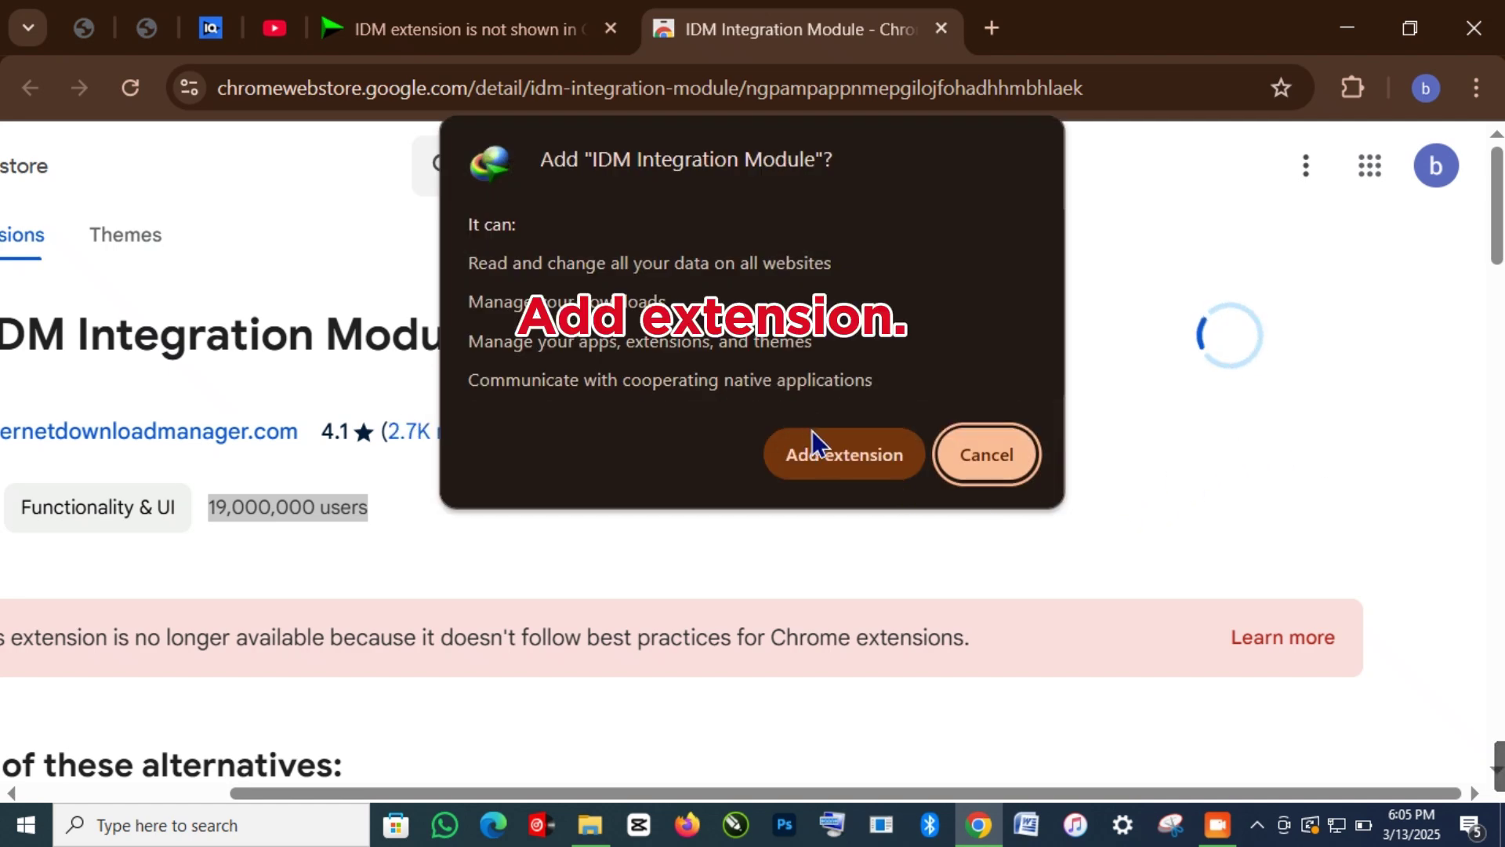
{"action": "left_click", "coordinate": [828, 474]}
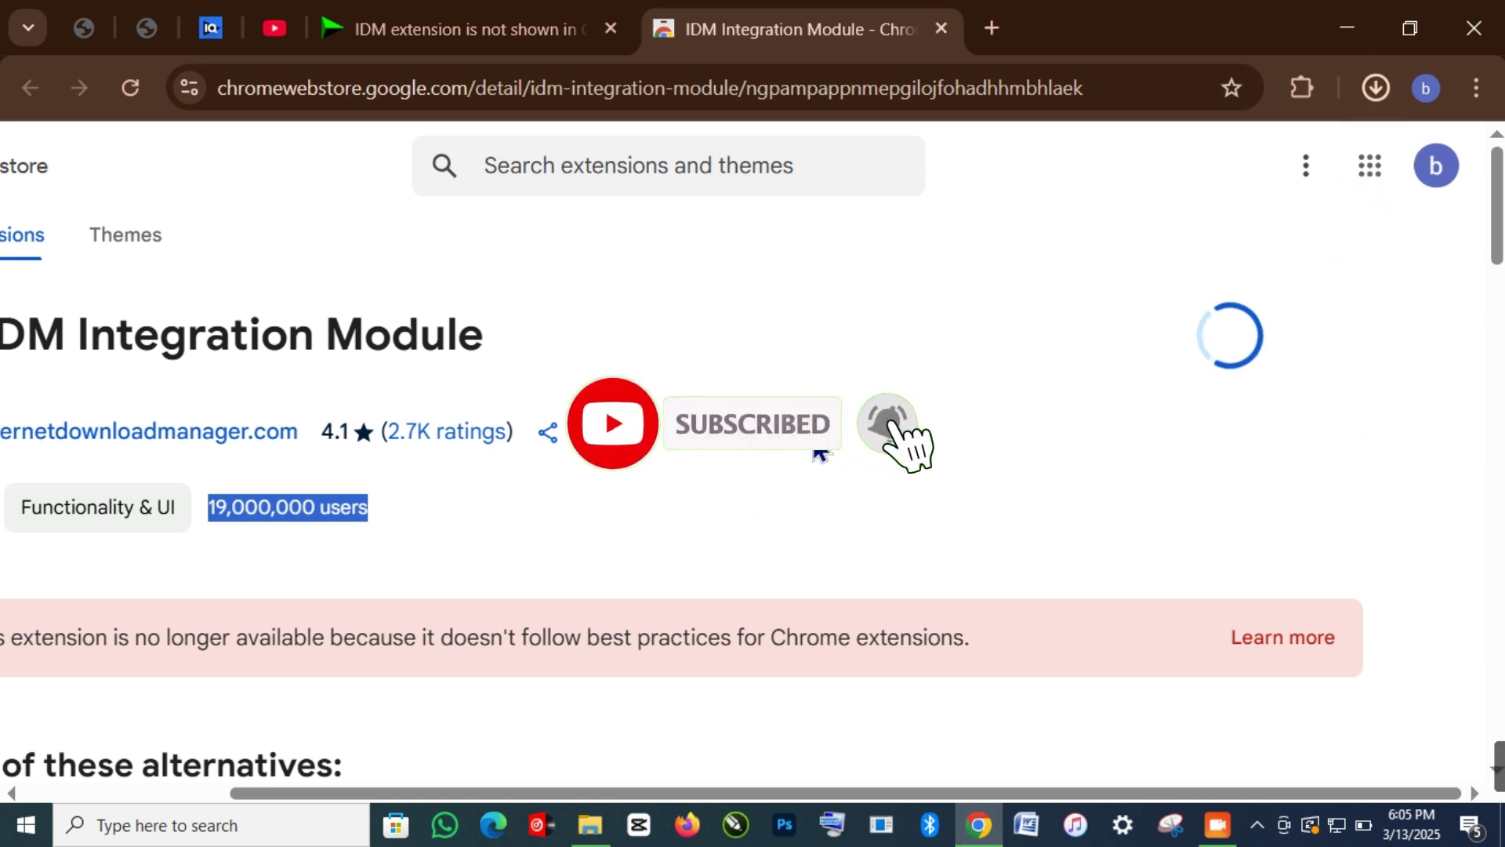
{"action": "left_click", "coordinate": [1377, 89]}
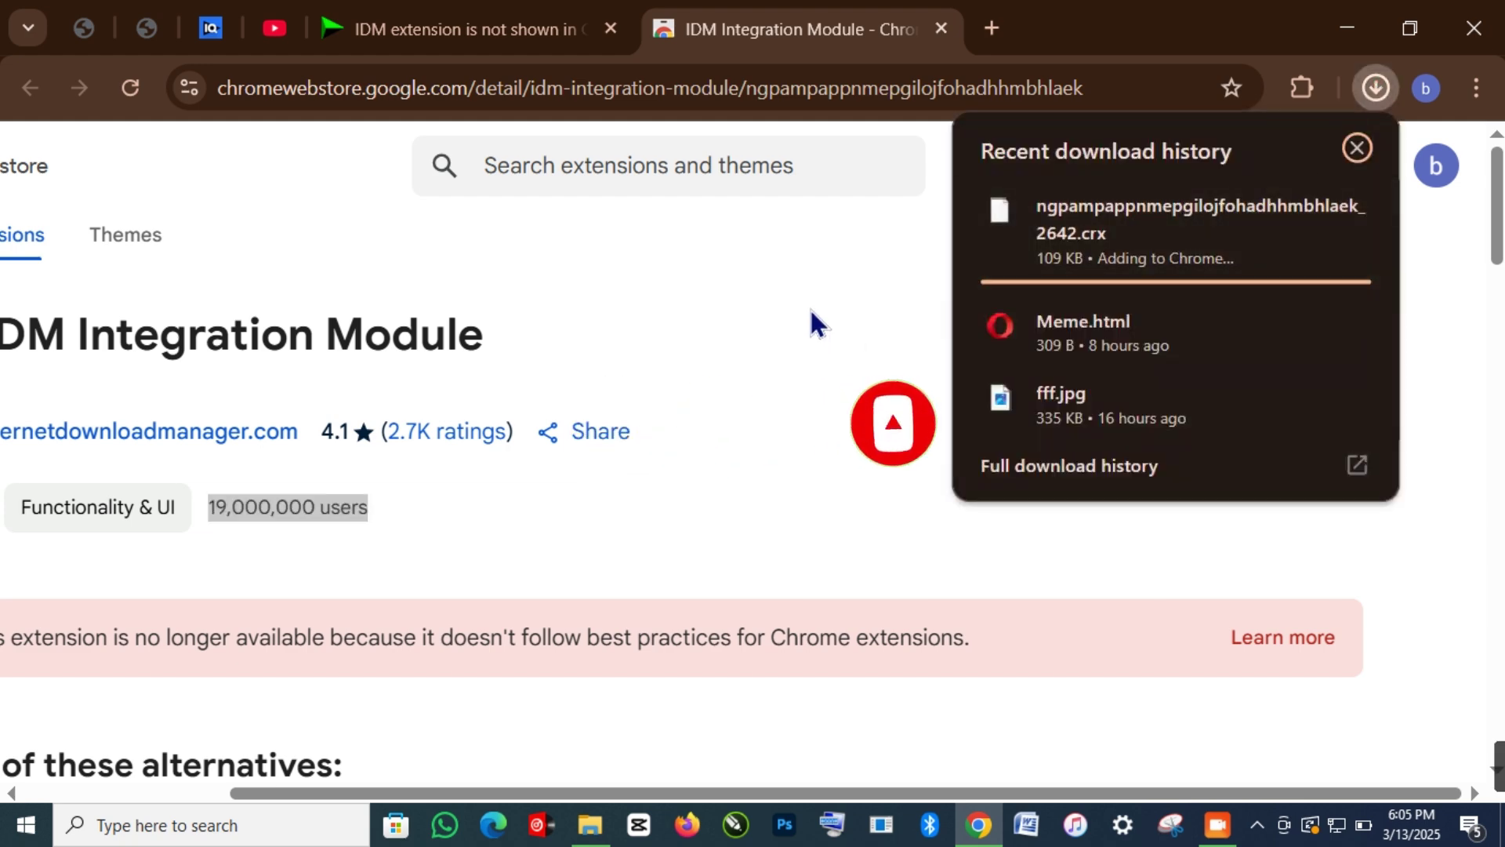
{"action": "mouse_move", "coordinate": [1182, 296]}
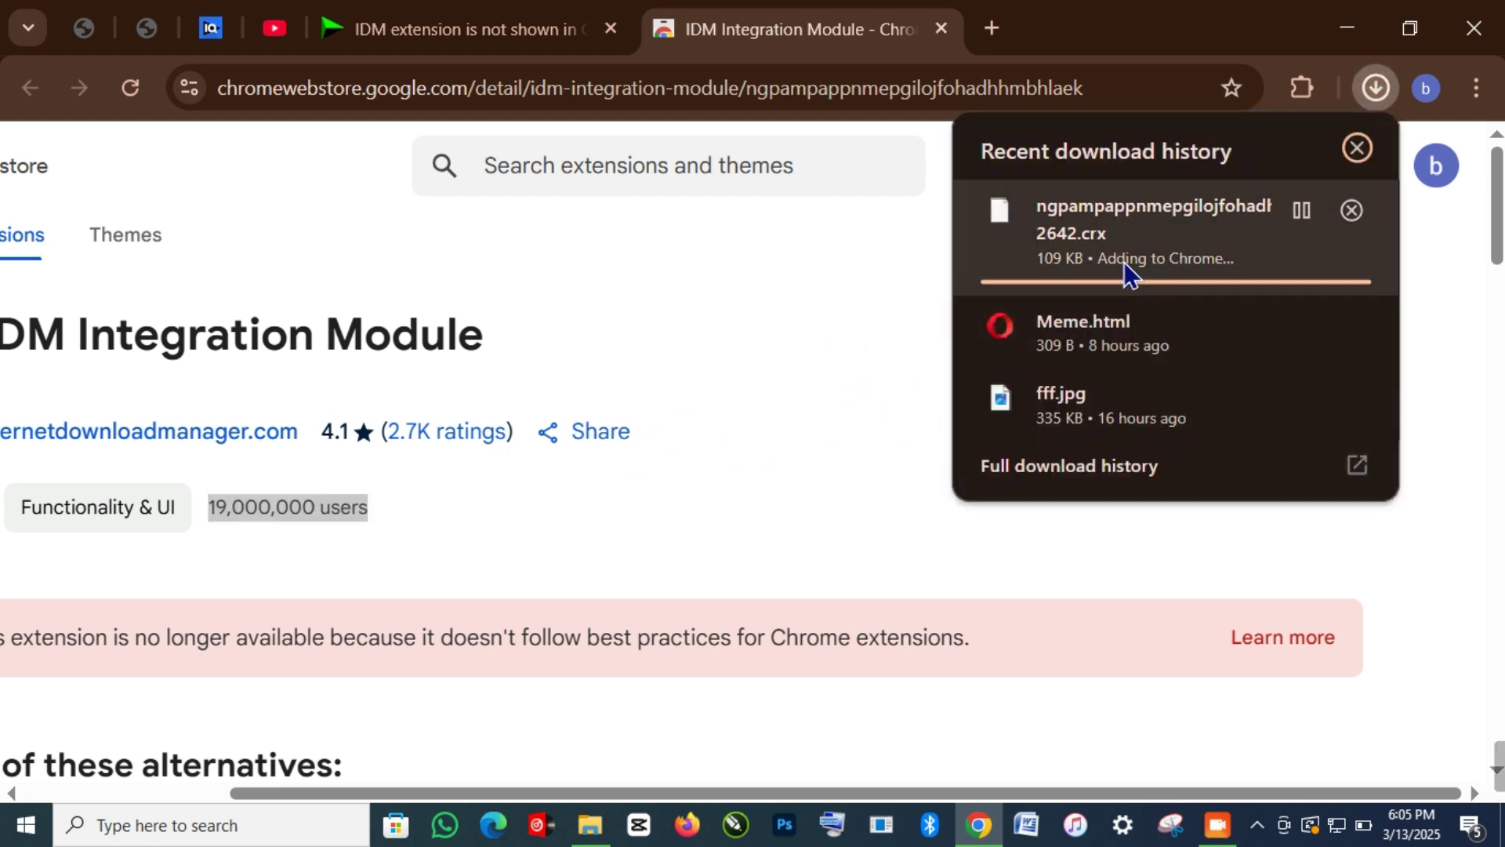
{"action": "left_click", "coordinate": [869, 300]}
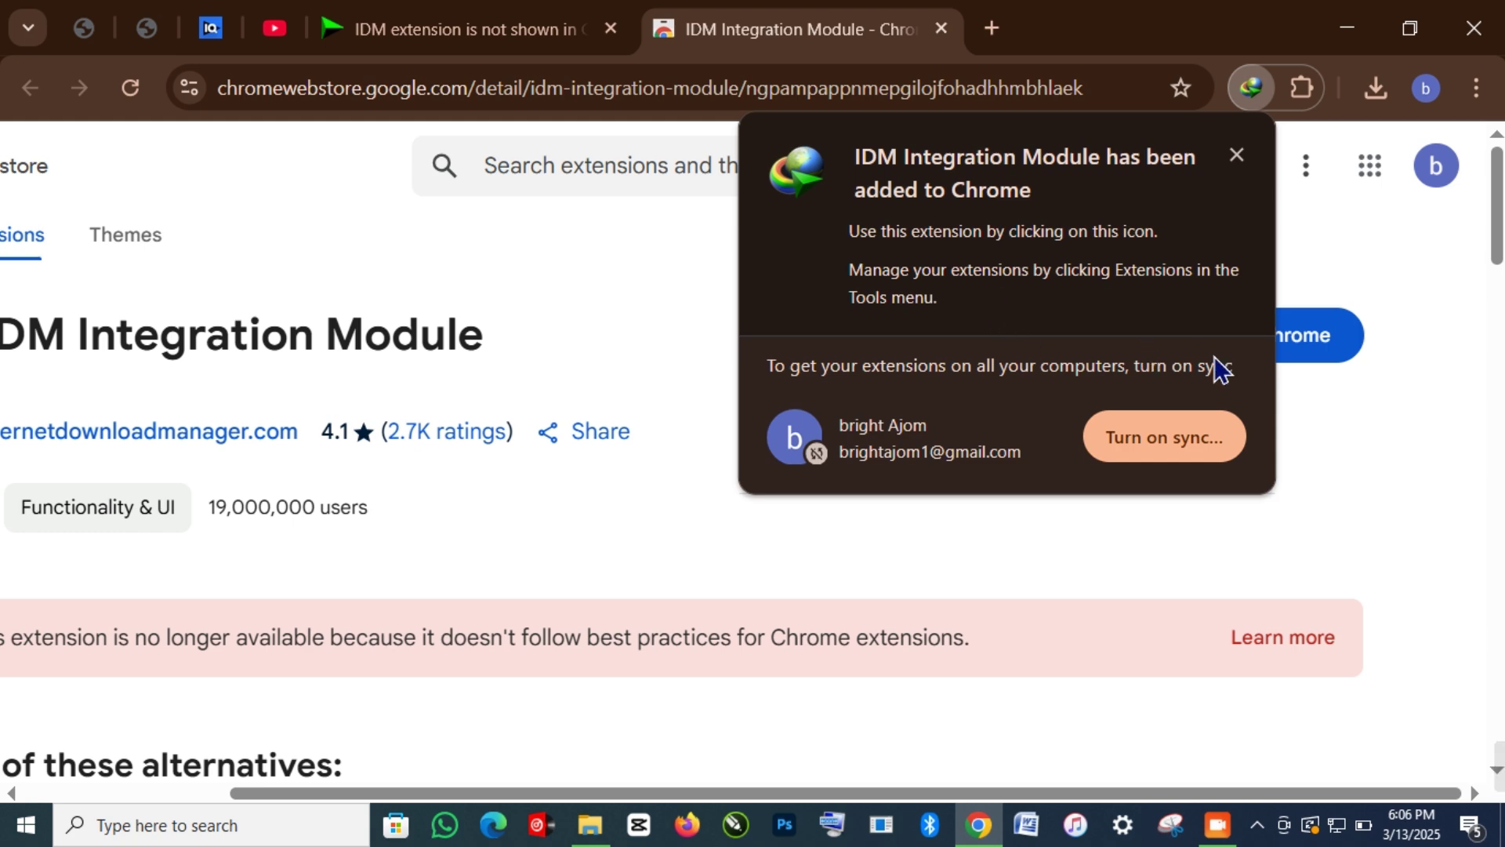
Dismiss the extension-added notice and close IDM's welcome page with Close Page.
{"action": "left_click", "coordinate": [1241, 157]}
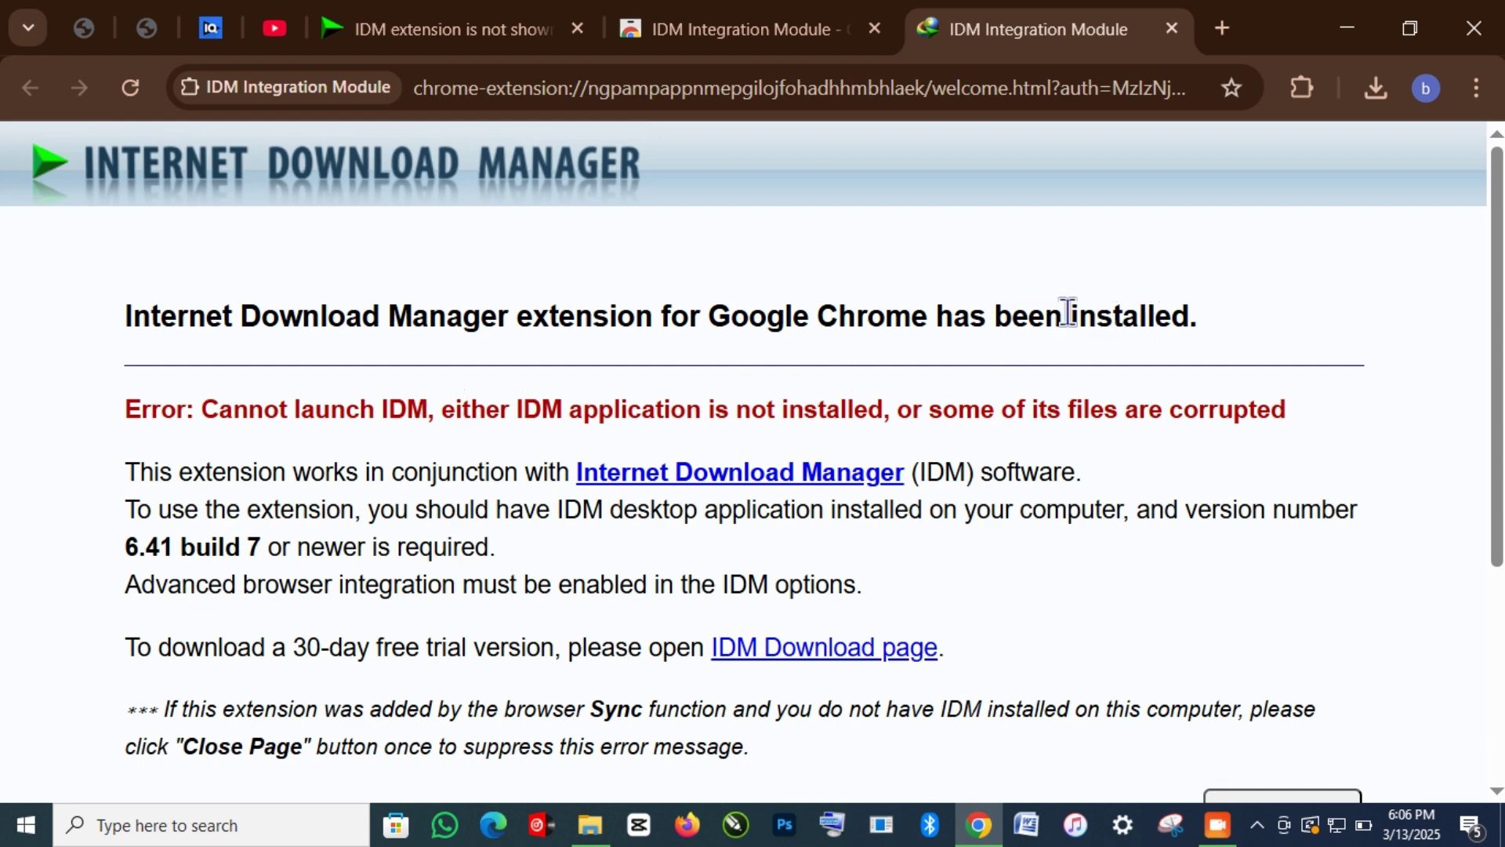
{"action": "left_click_drag", "start_coordinate": [78, 329], "coordinate": [1249, 310]}
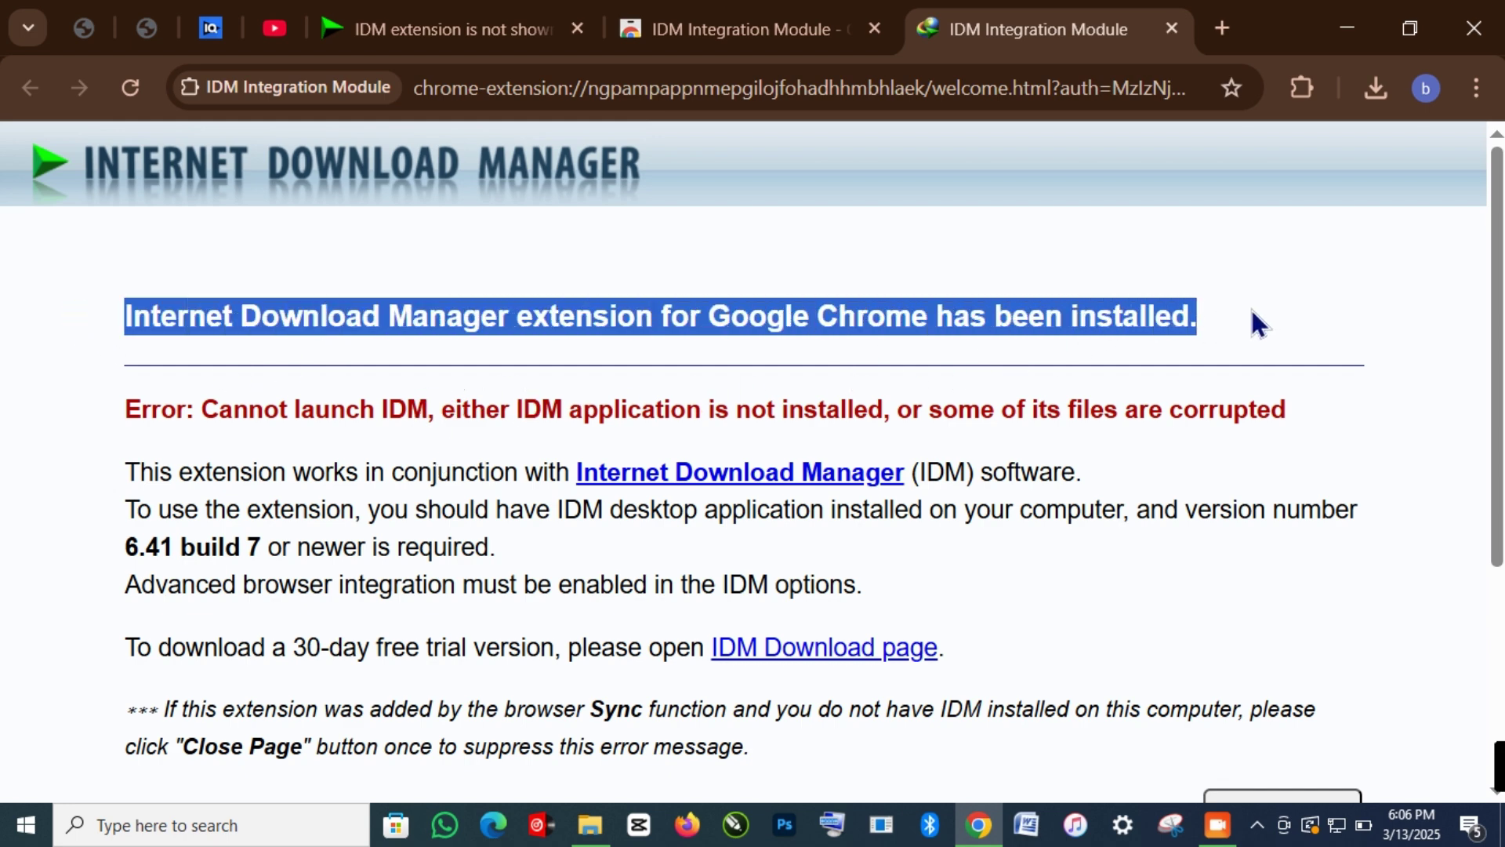
{"action": "left_click", "coordinate": [856, 439]}
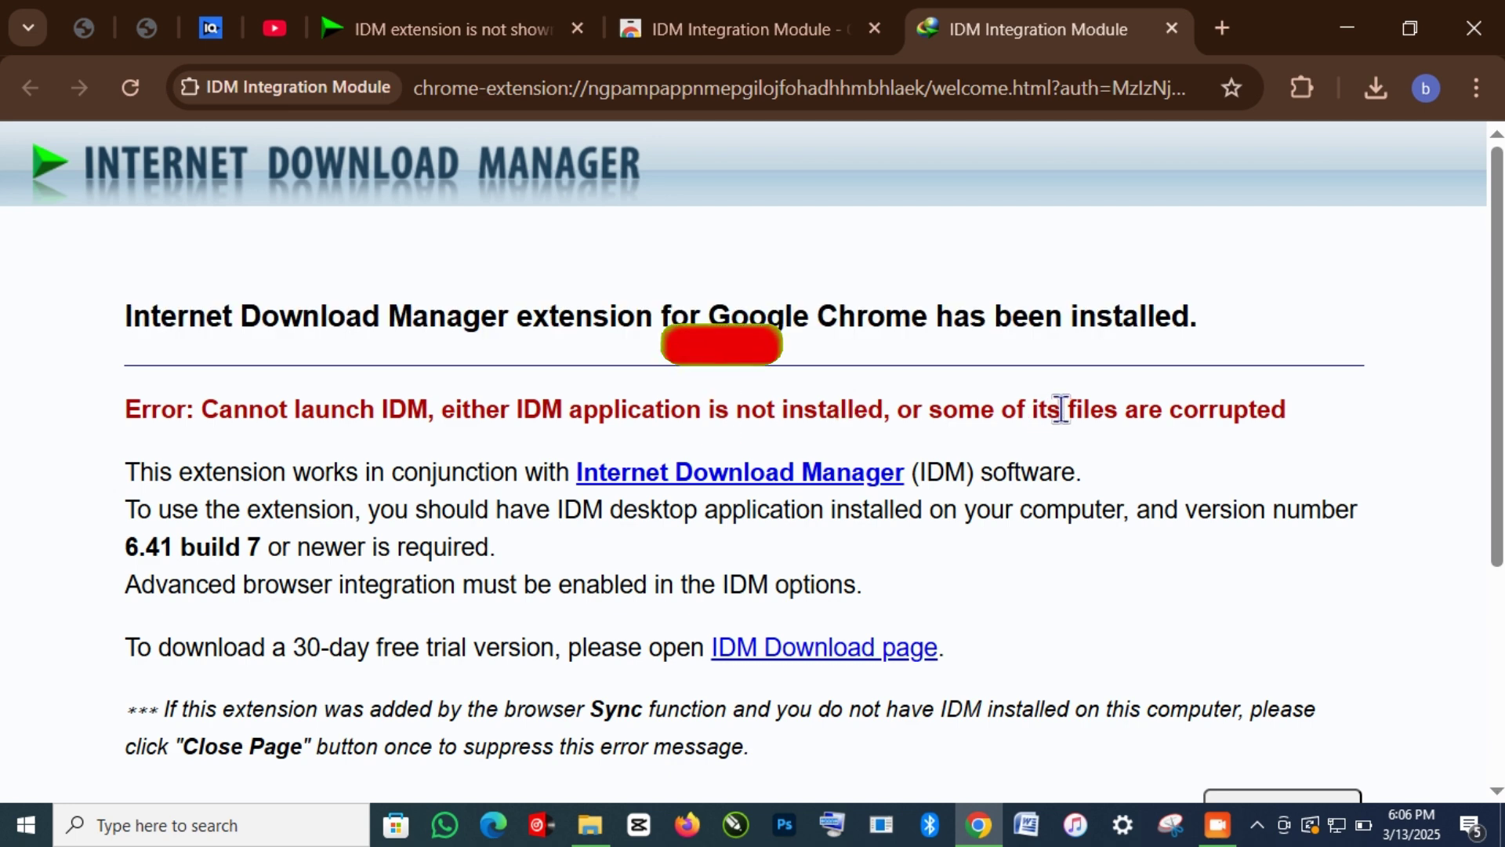
{"action": "scroll", "coordinate": [1062, 407], "scroll_direction": "down", "scroll_amount": 2}
{"action": "scroll", "coordinate": [1063, 416], "scroll_direction": "down", "scroll_amount": 2}
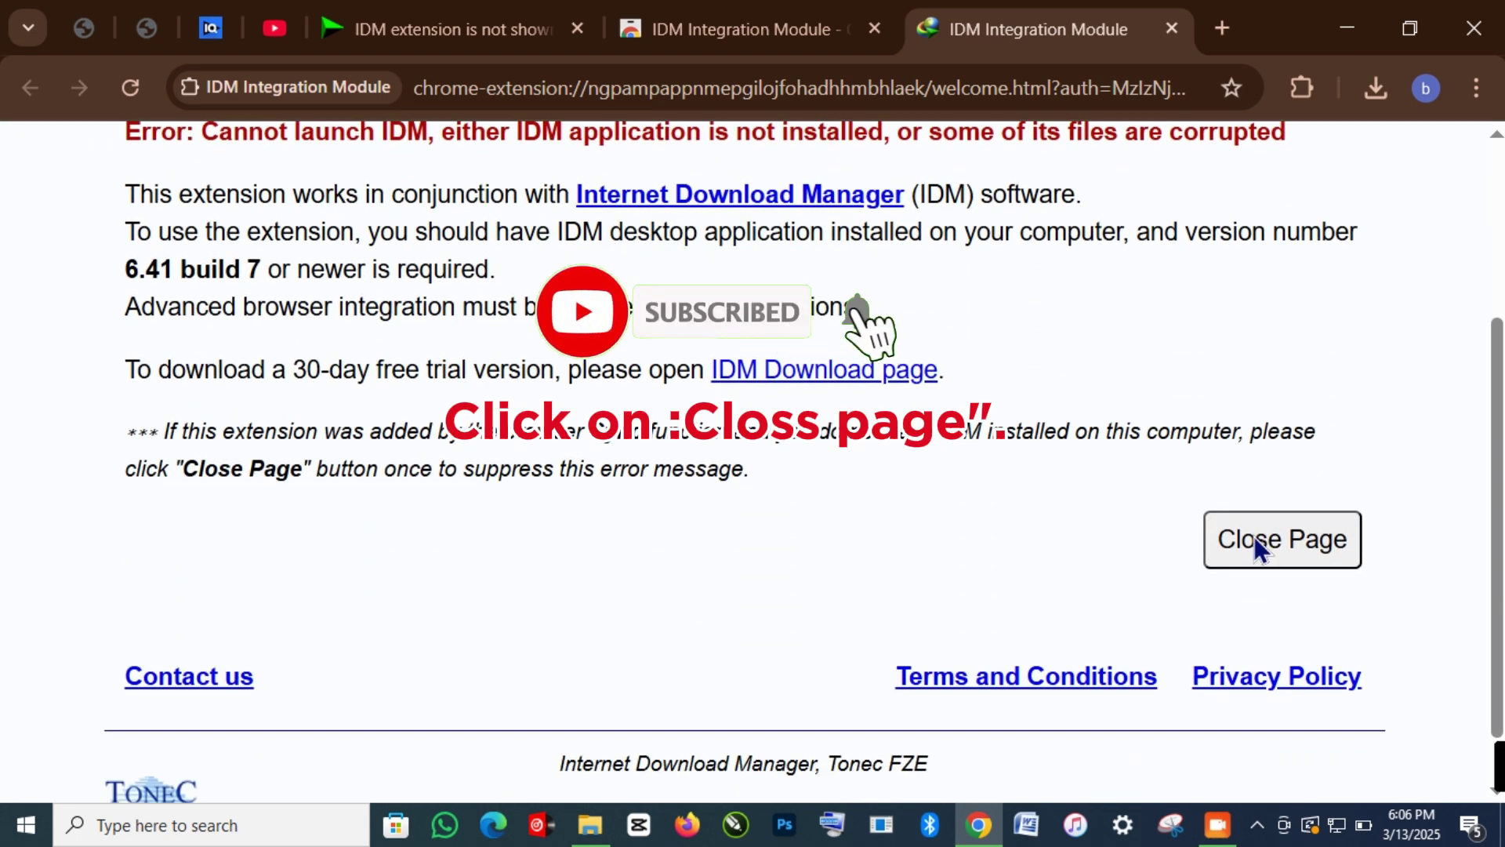
{"action": "left_click", "coordinate": [1243, 541]}
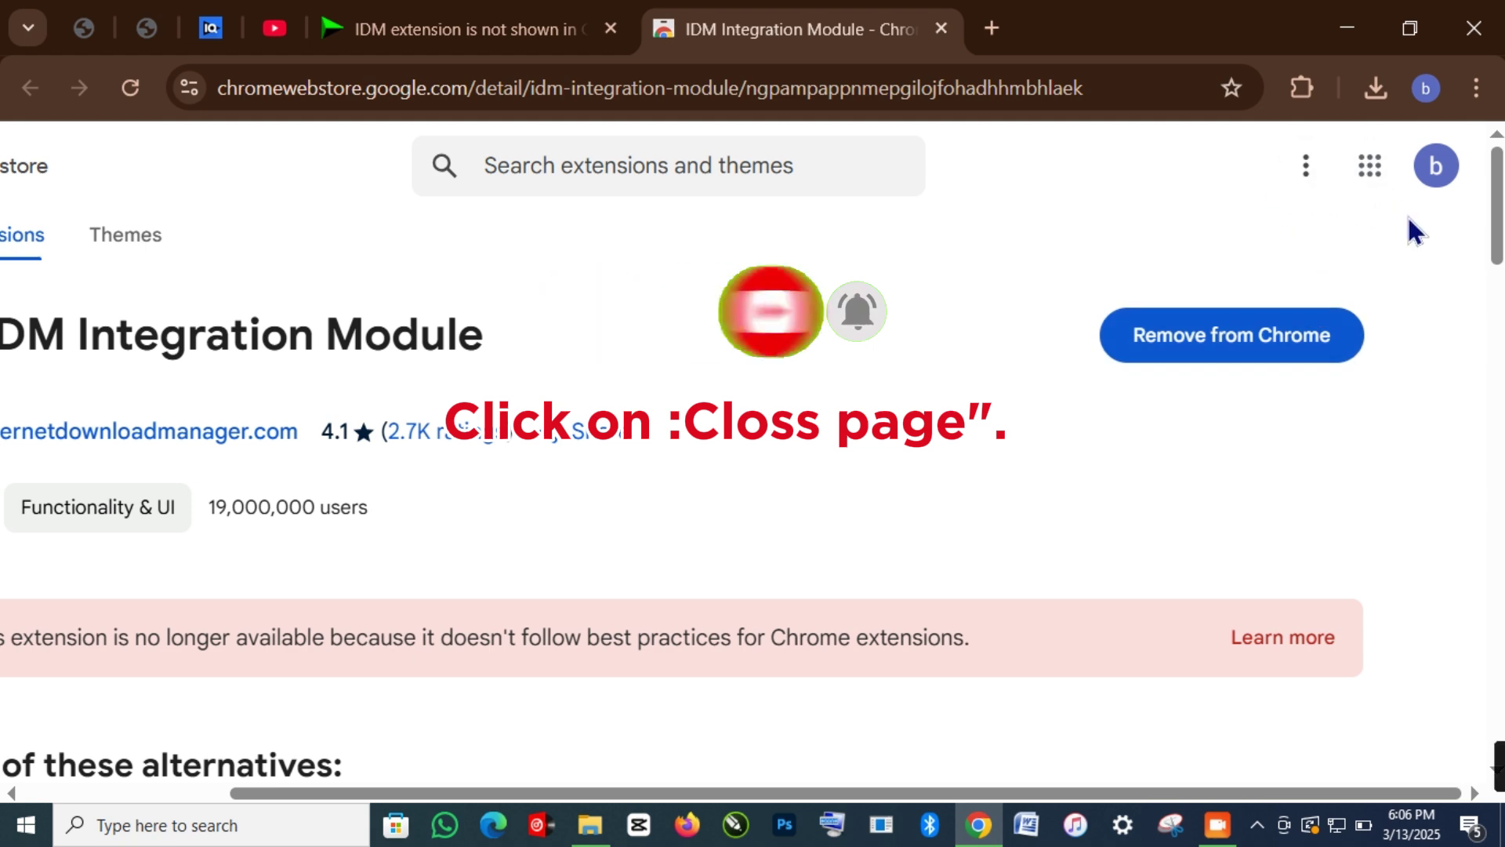
Open Manage extension for IDM Integration Module from the Extensions menu.
{"action": "left_click", "coordinate": [1302, 90]}
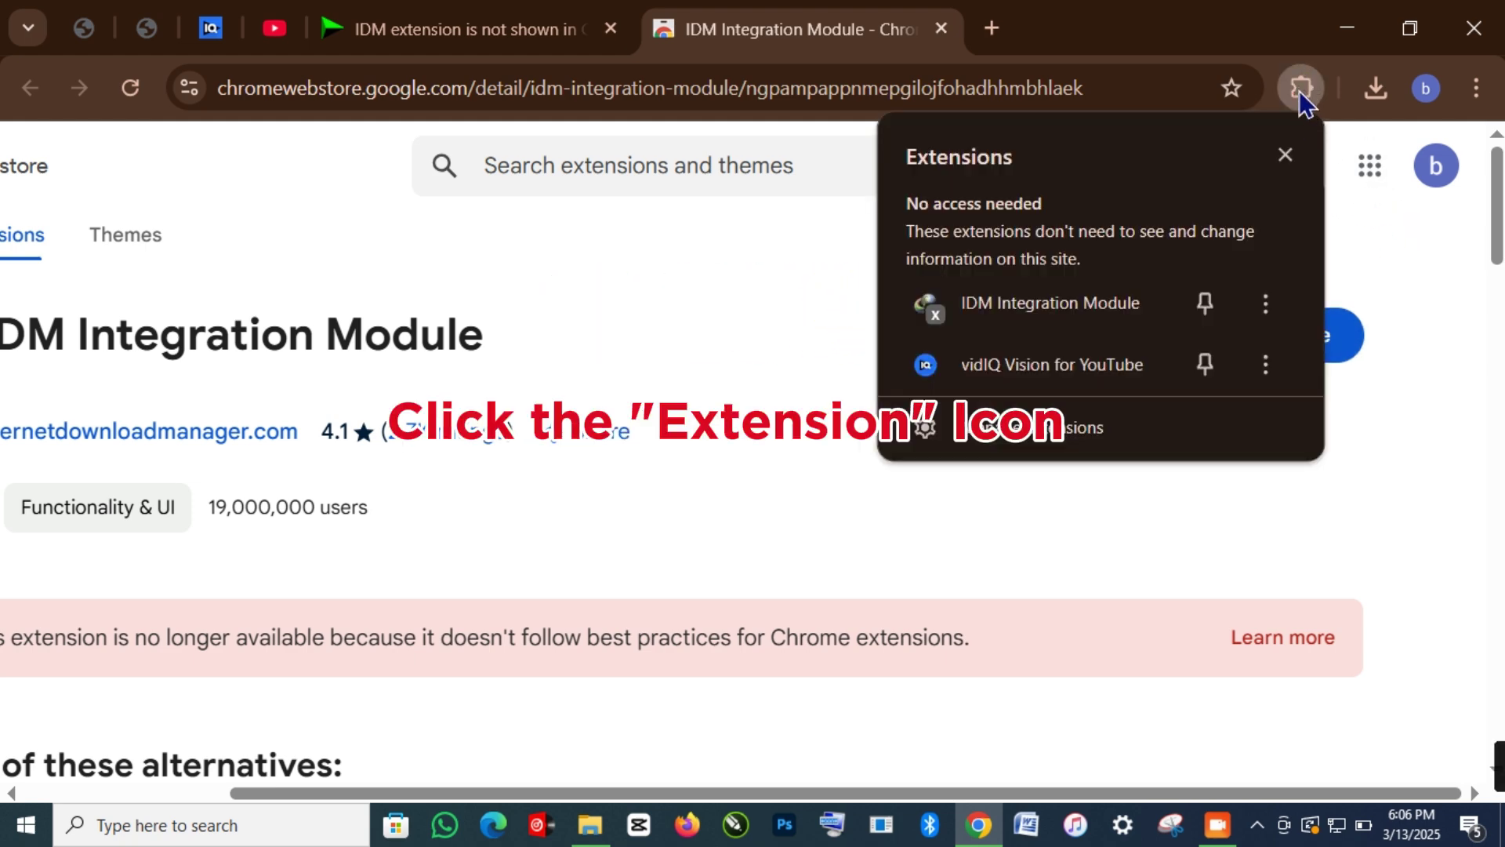
{"action": "left_click", "coordinate": [1265, 306]}
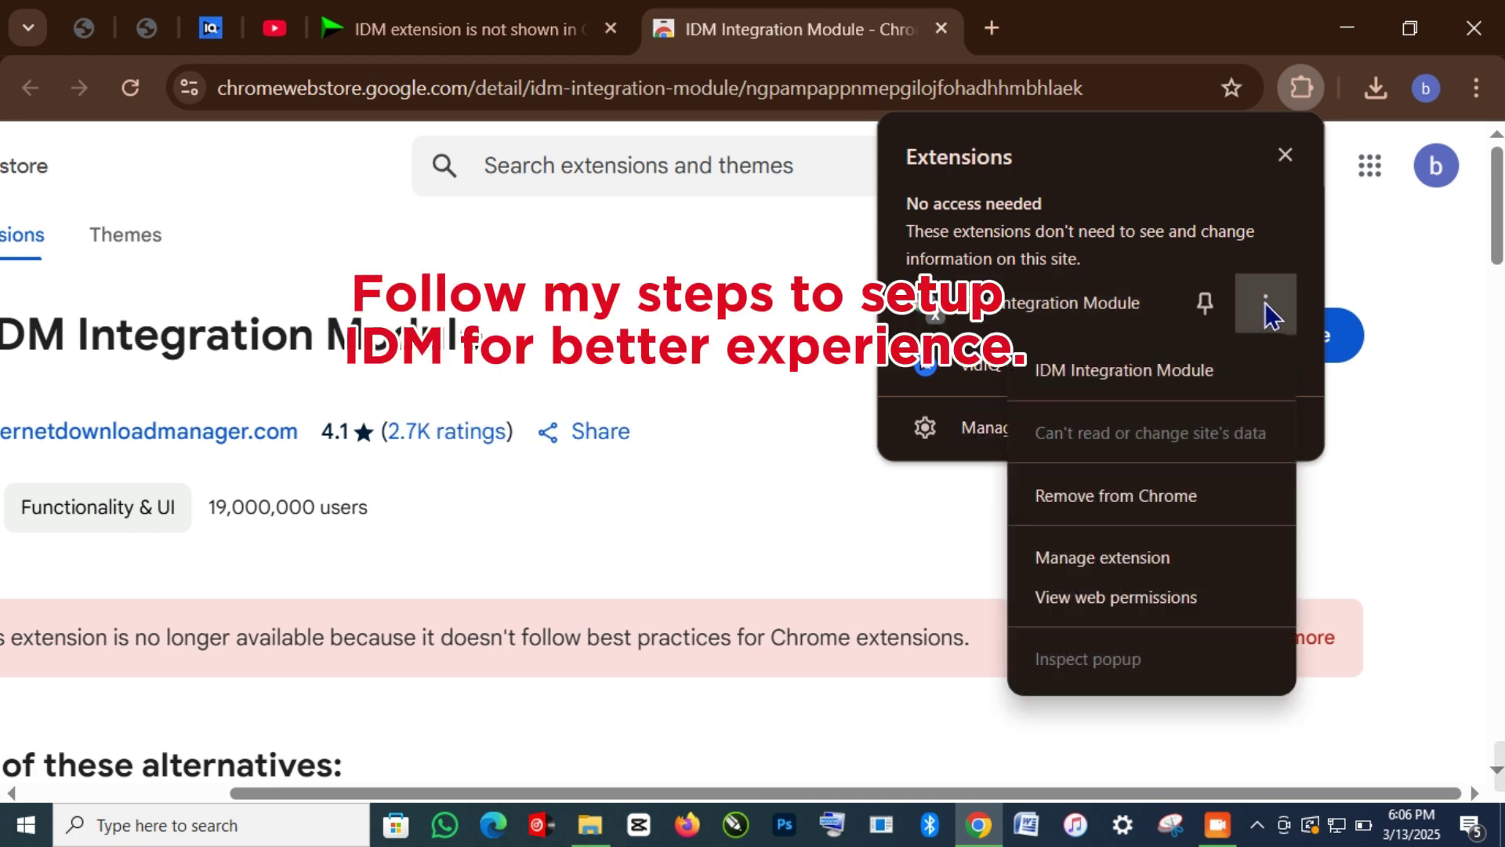
{"action": "left_click", "coordinate": [1165, 561]}
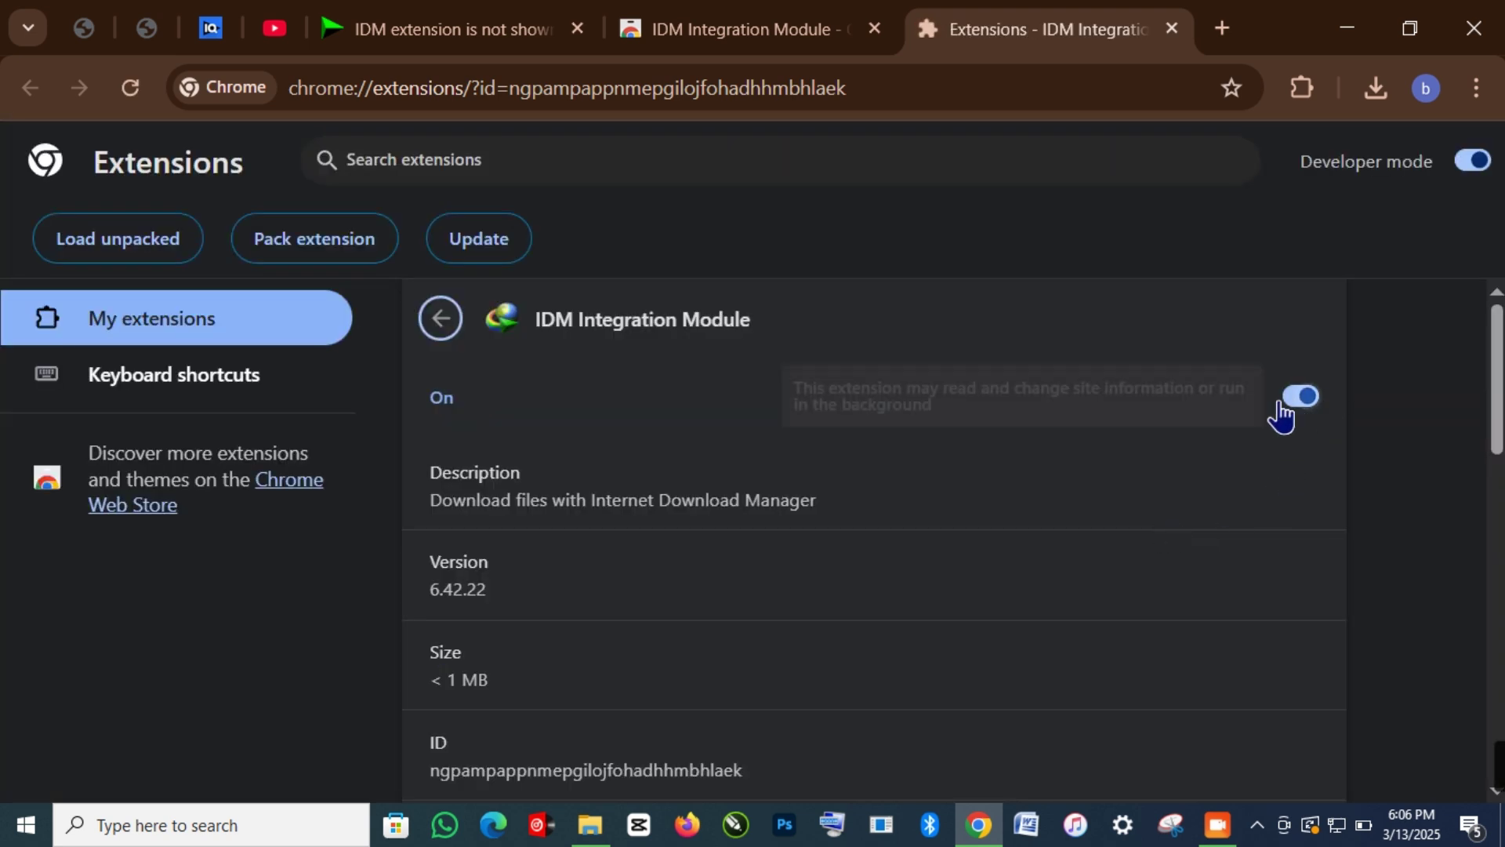
Turn on Pin to toolbar, Allow in Incognito, Allow access to file URLs and Collect errors for IDM.
{"action": "scroll", "coordinate": [1145, 467], "scroll_direction": "down", "scroll_amount": 5}
{"action": "scroll", "coordinate": [1157, 453], "scroll_direction": "down", "scroll_amount": 4}
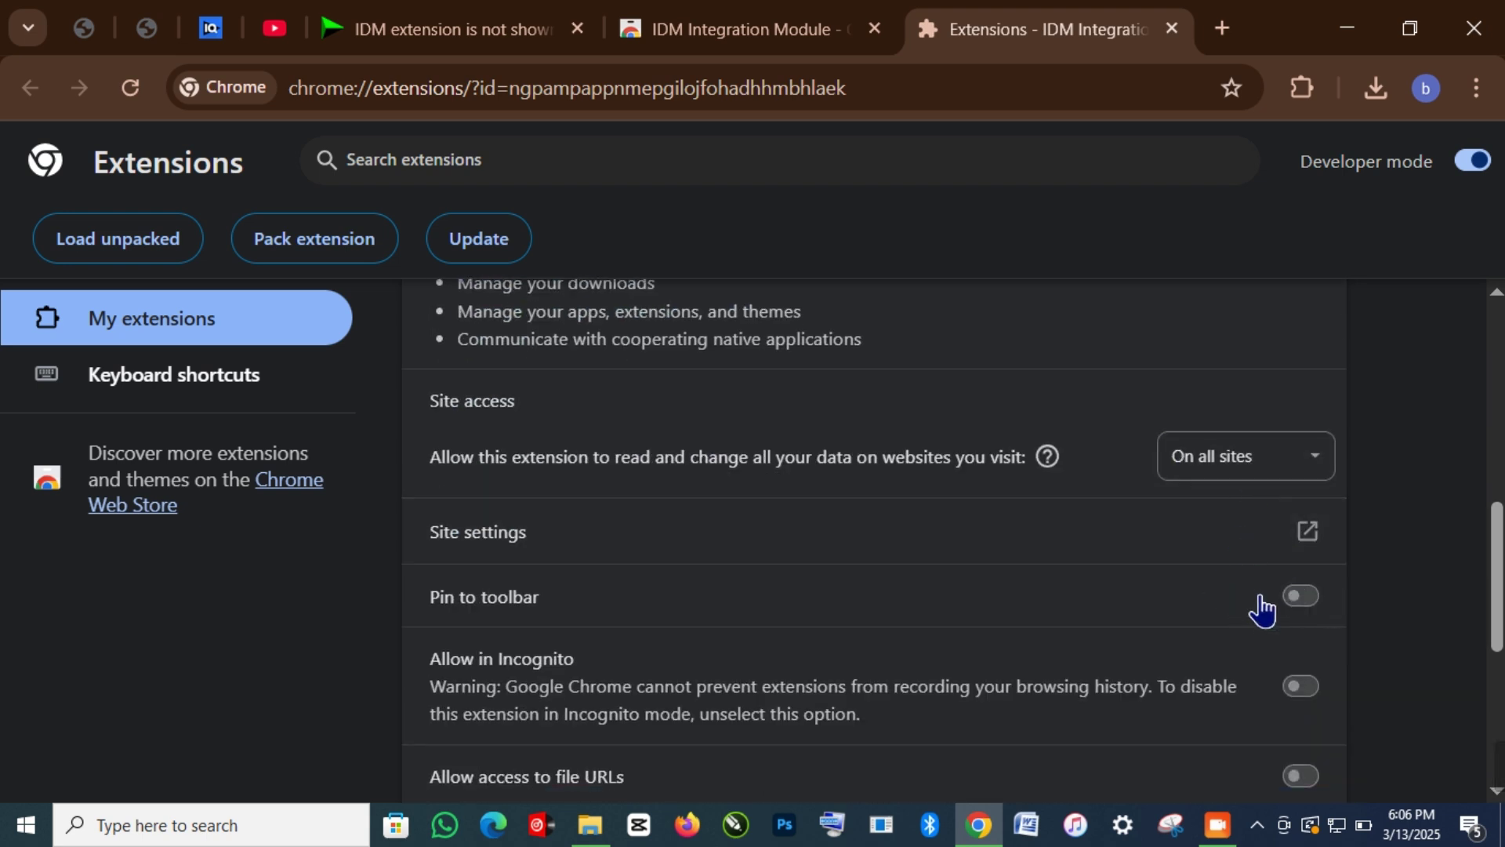
{"action": "left_click", "coordinate": [1297, 597]}
{"action": "scroll", "coordinate": [1298, 612], "scroll_direction": "down", "scroll_amount": 4}
{"action": "left_click", "coordinate": [1303, 412]}
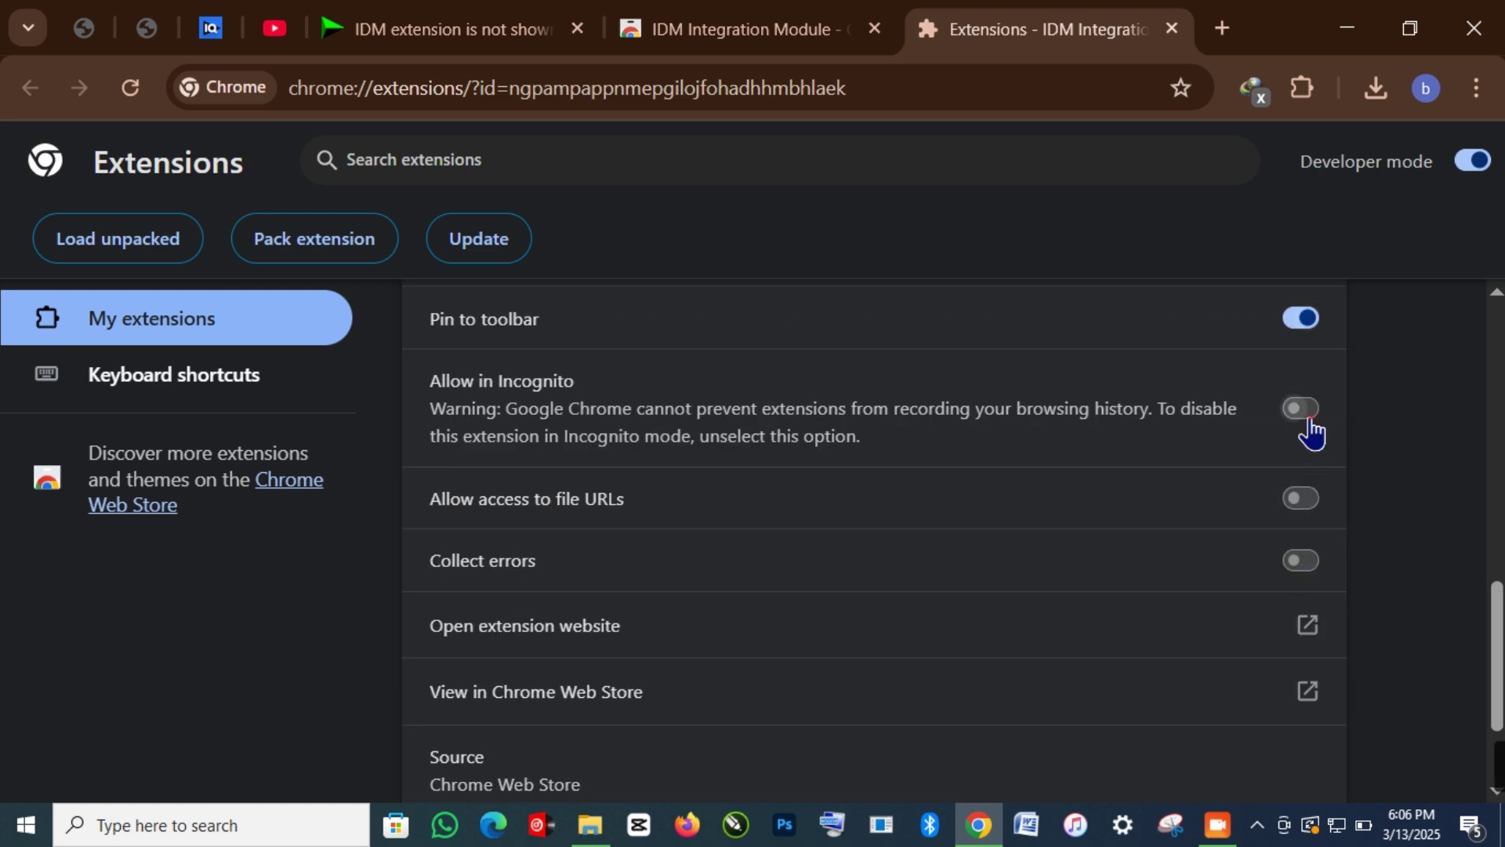
{"action": "left_click", "coordinate": [1299, 505]}
{"action": "left_click", "coordinate": [1303, 568]}
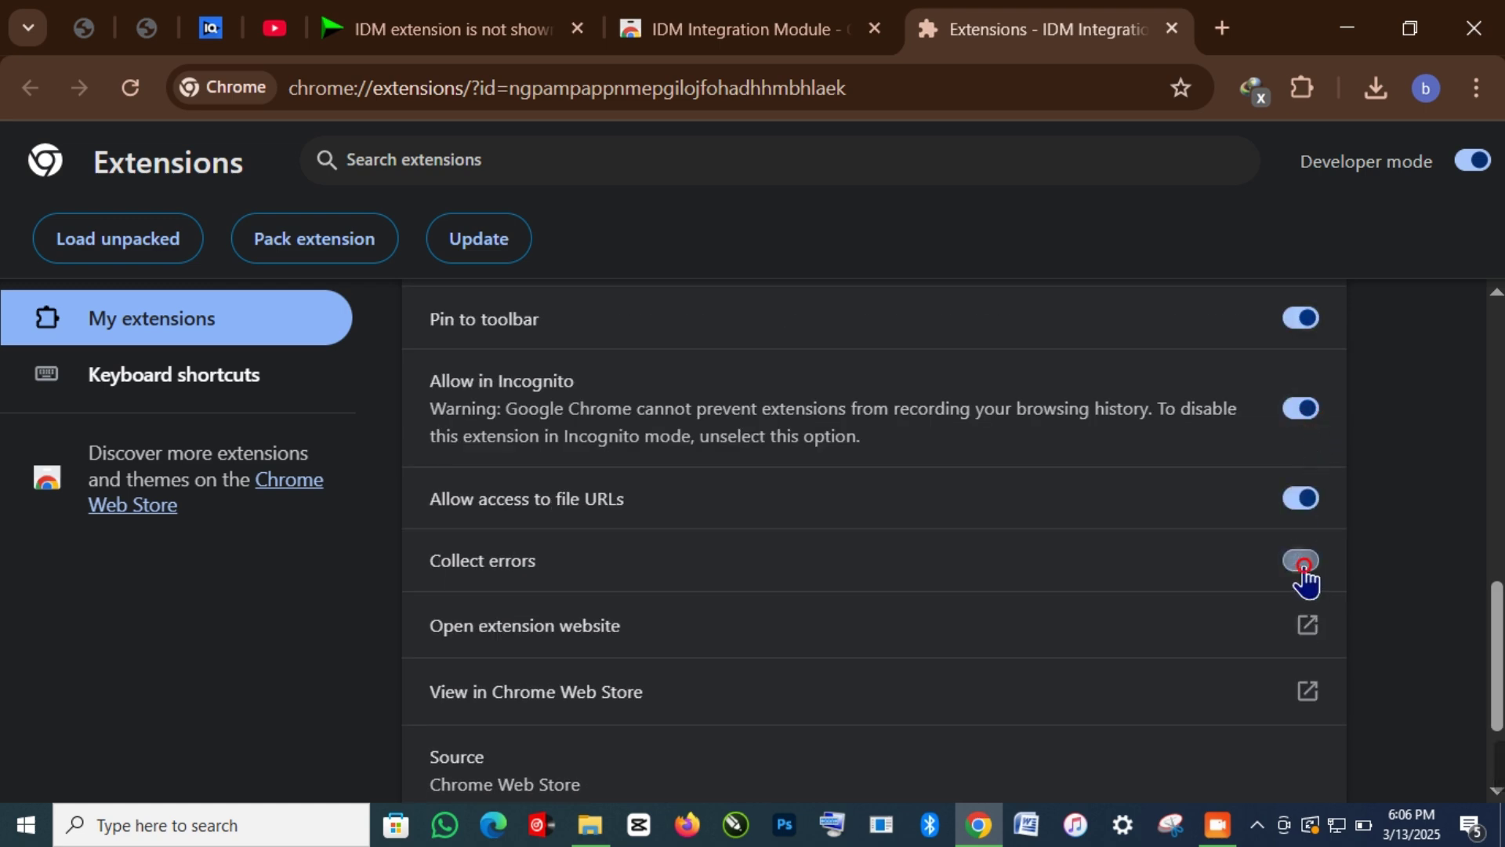
{"action": "scroll", "coordinate": [1259, 545], "scroll_direction": "down", "scroll_amount": 2}
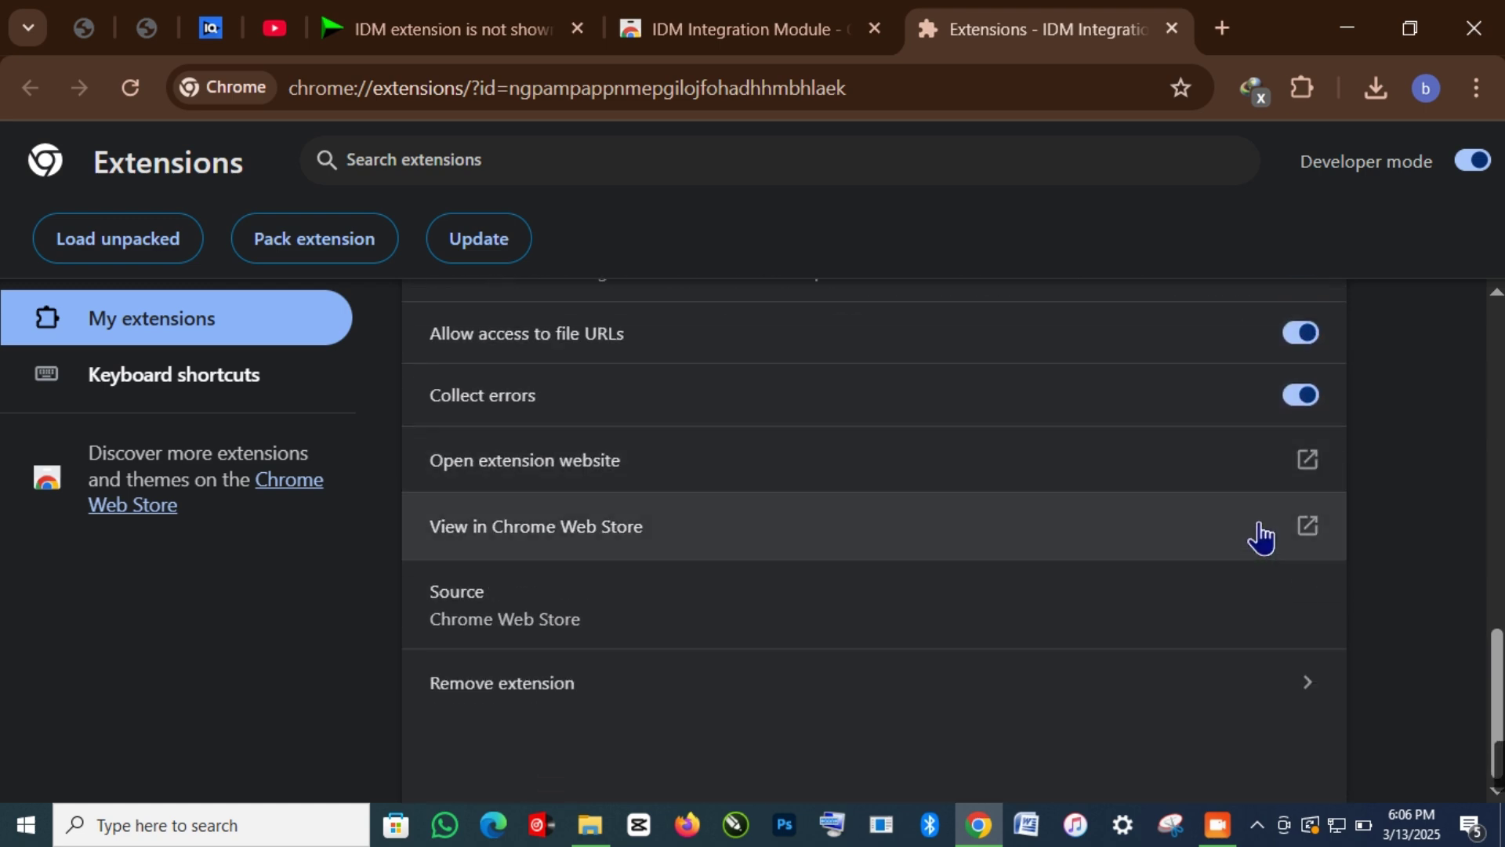
{"action": "scroll", "coordinate": [1262, 525], "scroll_direction": "up", "scroll_amount": 15}
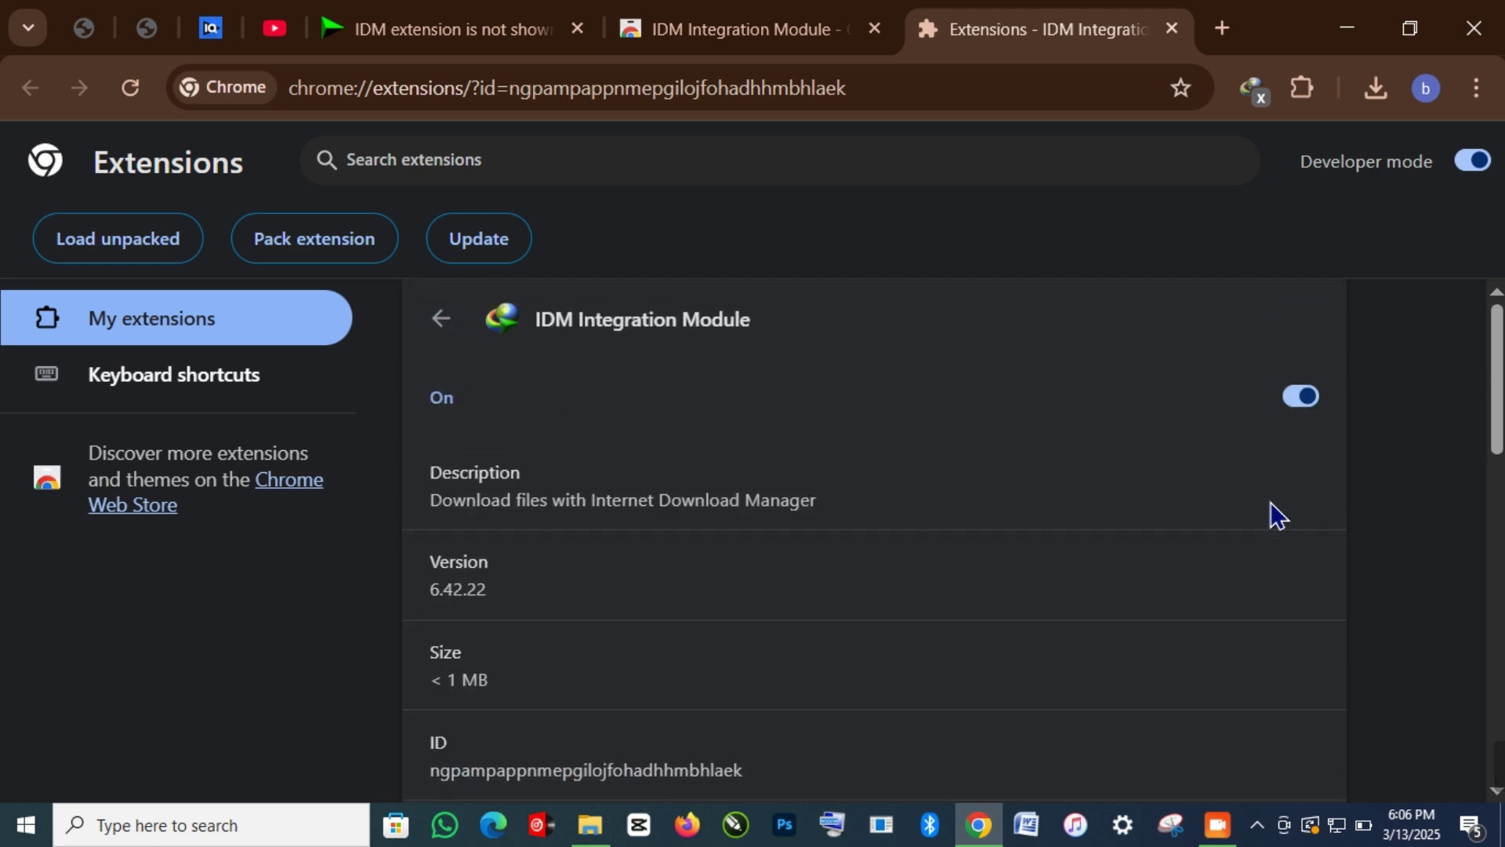